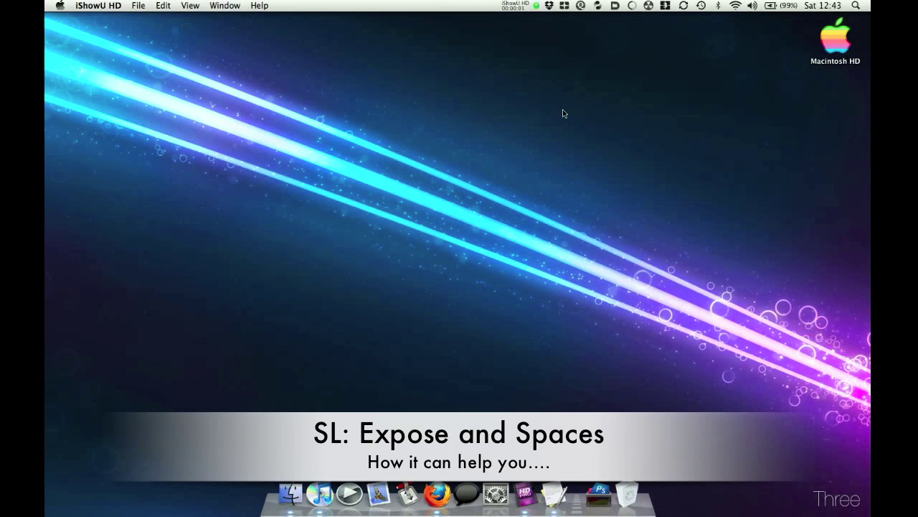
Switch from Space Three to Space One with Control+Up, showing the starry, cloudy desktop.
{"action": "key", "text": "ctrl+Up"}
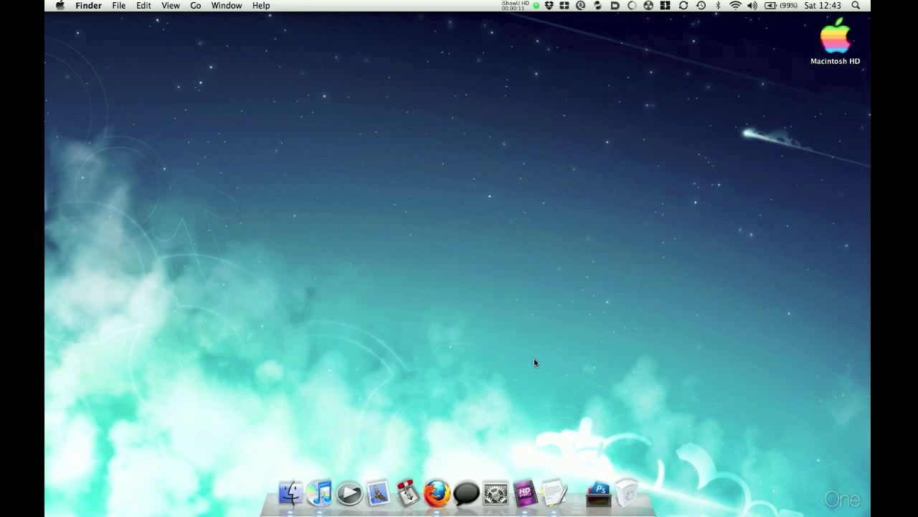
Open System Preferences on the Exposé & Spaces pane, showing hot corners and F9–F12 shortcuts.
{"action": "left_click", "coordinate": [492, 495]}
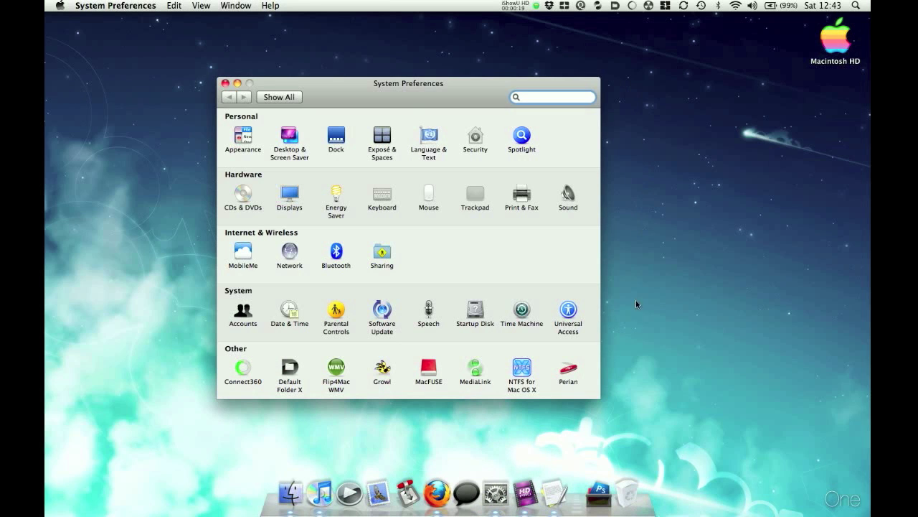
{"action": "left_click", "coordinate": [384, 136]}
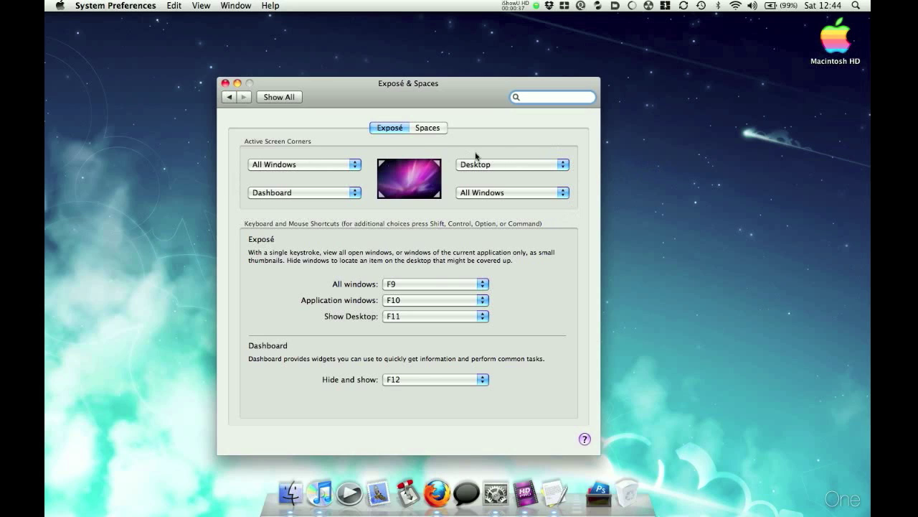
Check the top-left hot corner's actions unchanged, then show Firefox's bookmarks sidebar in Space One.
{"action": "left_click", "coordinate": [332, 168]}
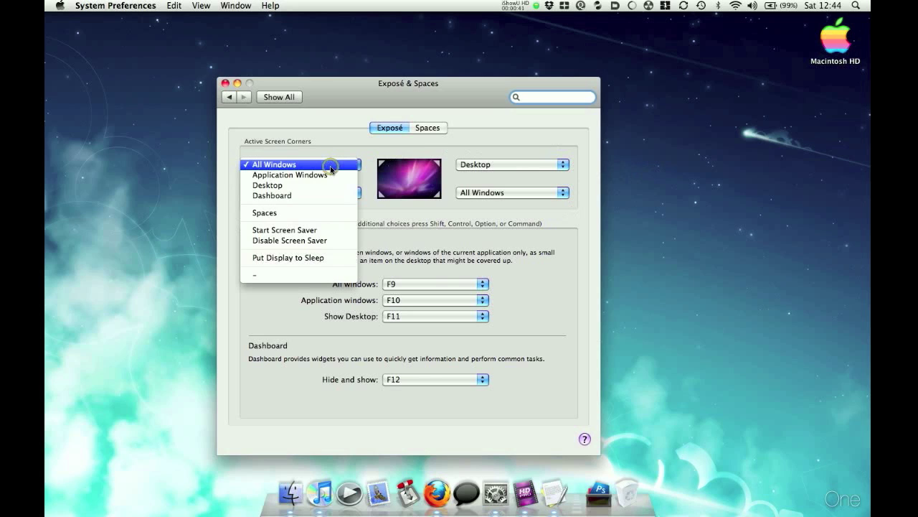
{"action": "left_click", "coordinate": [331, 170]}
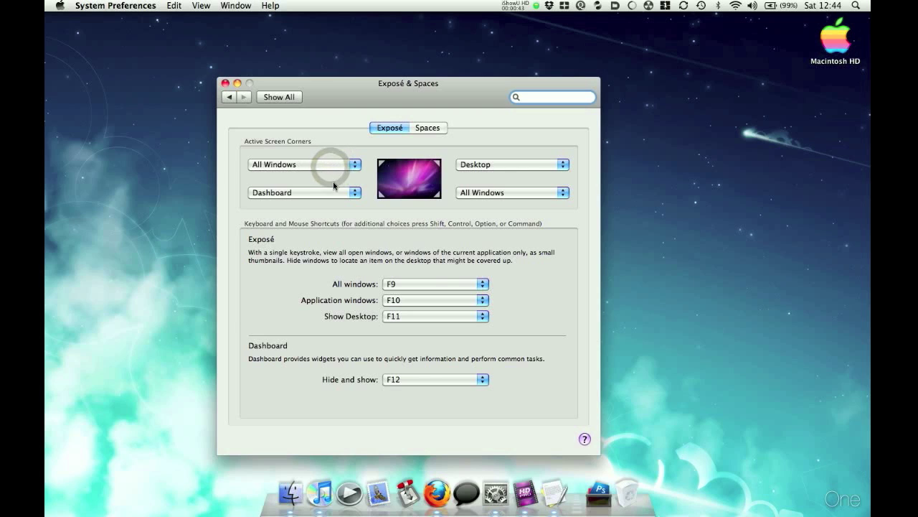
{"action": "left_click", "coordinate": [437, 493]}
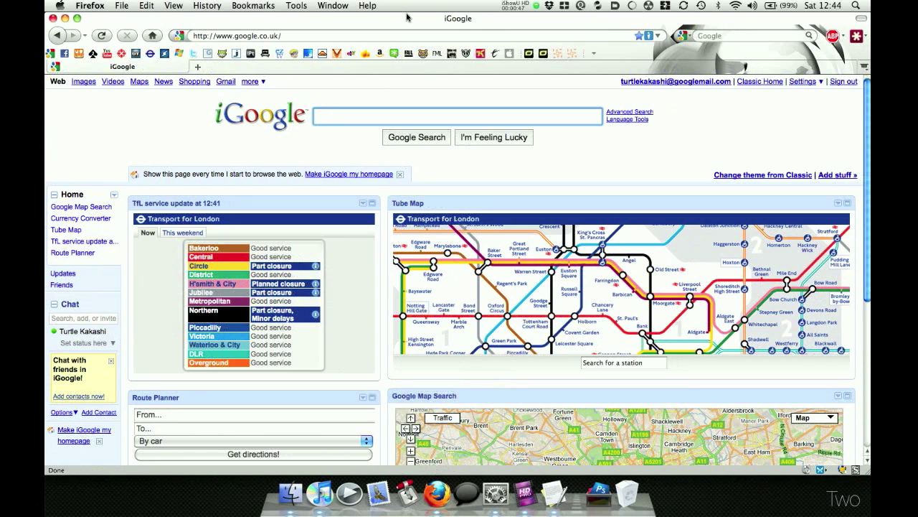
{"action": "key", "text": "ctrl+Left"}
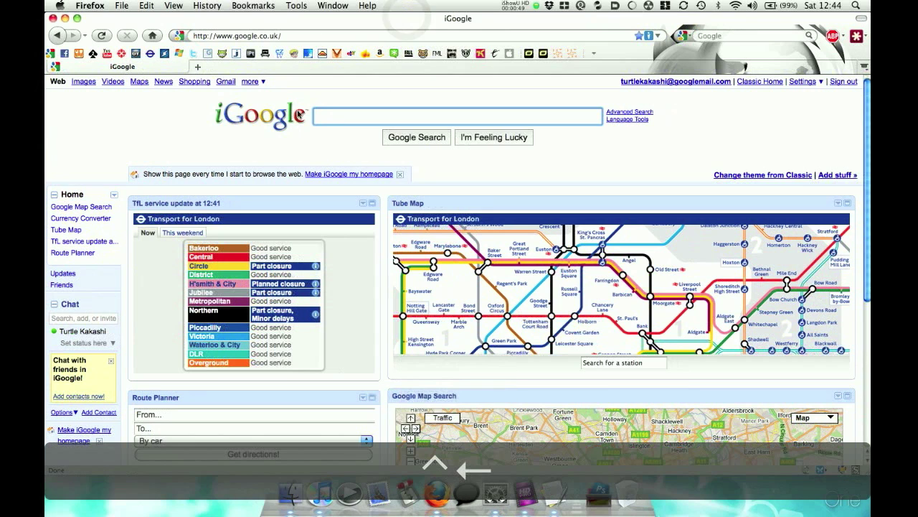
{"action": "key", "text": "super+b"}
{"action": "key", "text": "super+b"}
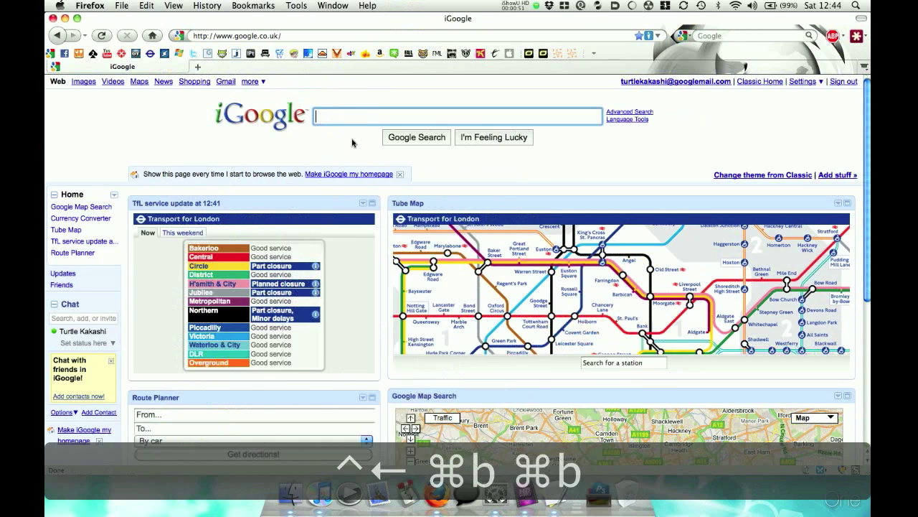
Open extra iGoogle browser windows, bring one forward, and show all windows with F9.
{"action": "key", "text": "super+n"}
{"action": "key", "text": "super+n"}
{"action": "key", "text": "super+n"}
{"action": "key", "text": "super+n"}
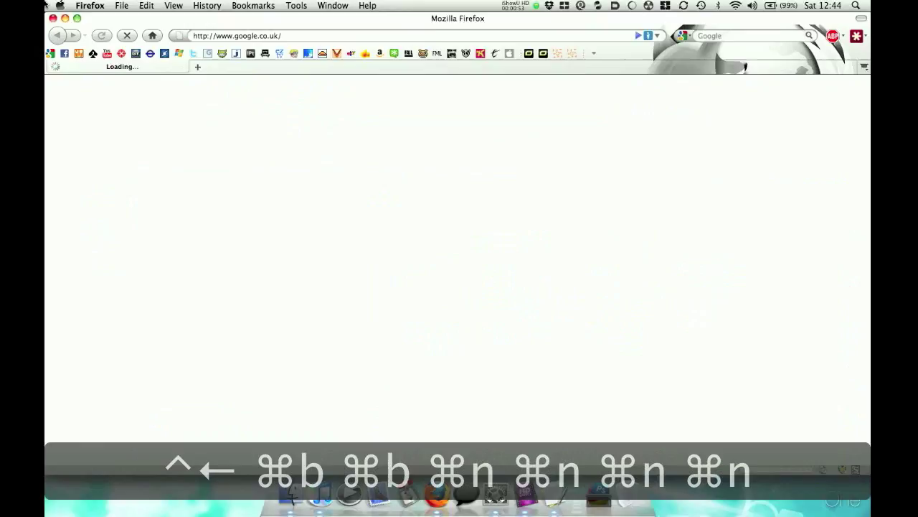
{"action": "mouse_move", "coordinate": [45, 4]}
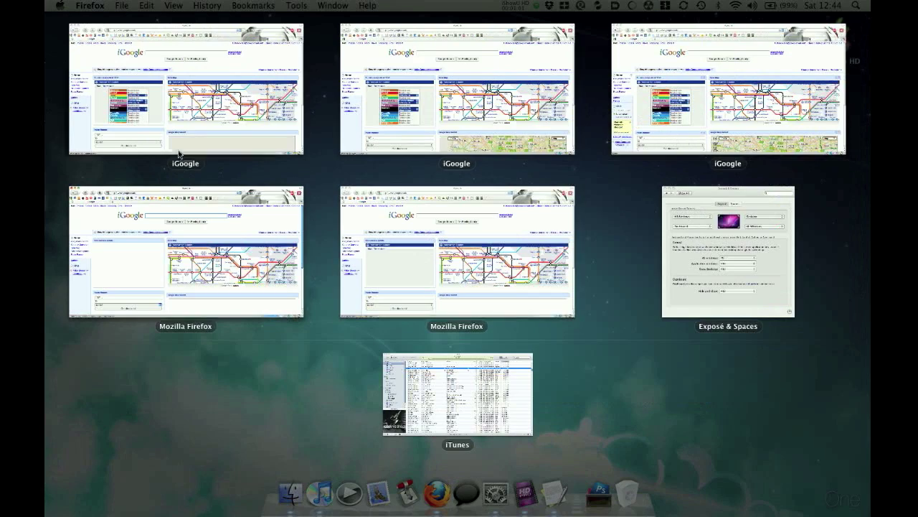
{"action": "left_click", "coordinate": [484, 213]}
{"action": "mouse_move", "coordinate": [90, 10]}
{"action": "left_click", "coordinate": [479, 87]}
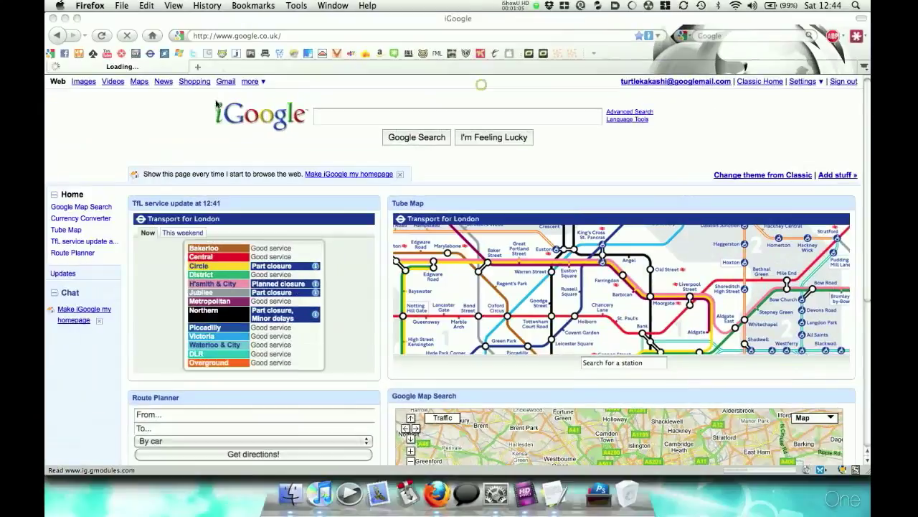
{"action": "key", "text": "F9"}
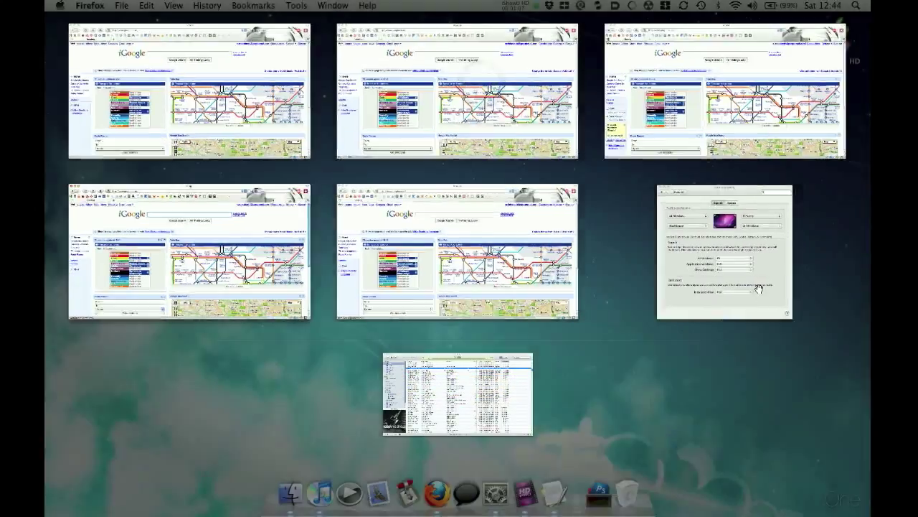
{"action": "left_click", "coordinate": [758, 289]}
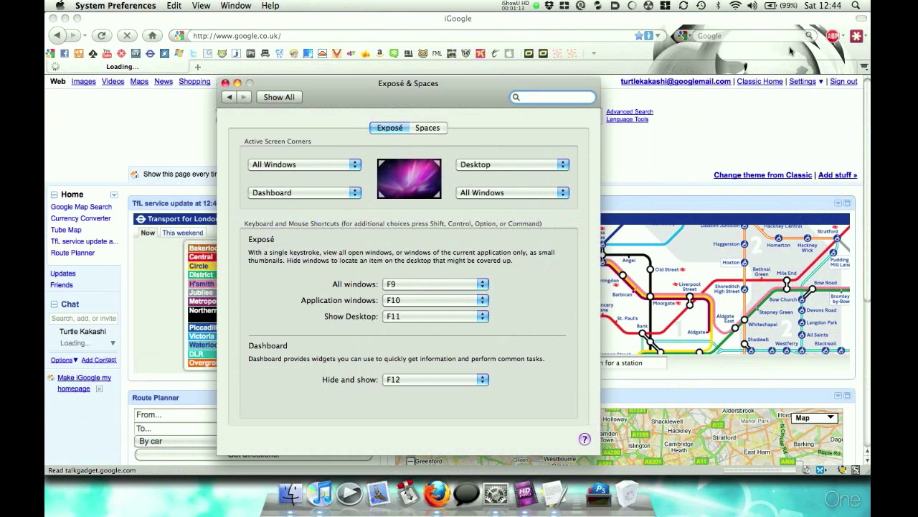
{"action": "mouse_move", "coordinate": [870, 2]}
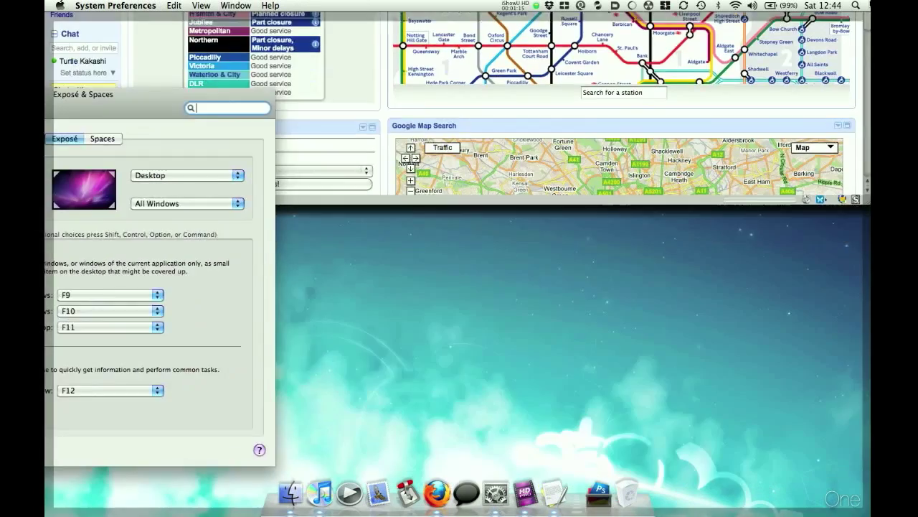
{"action": "key", "text": "F11"}
{"action": "key", "text": "F11"}
{"action": "key", "text": "F11"}
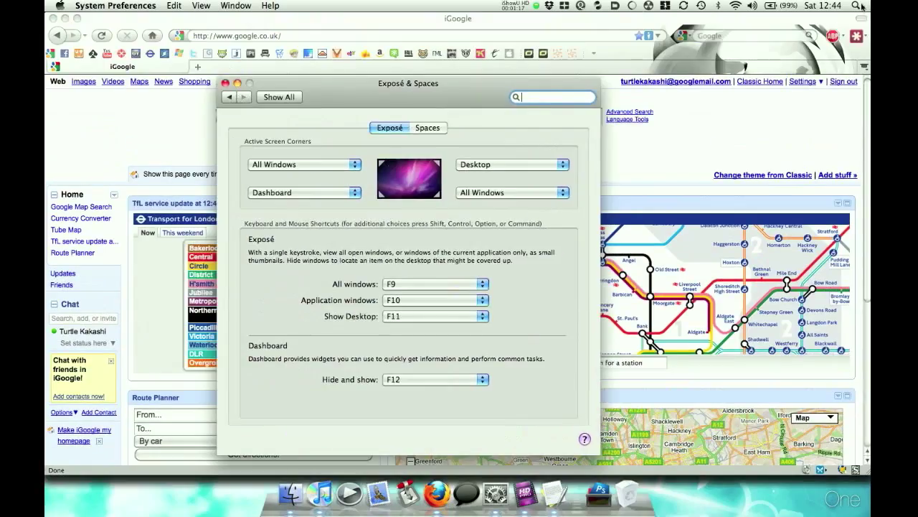
{"action": "key", "text": "F11"}
{"action": "key", "text": "F11"}
{"action": "left_click", "coordinate": [351, 192]}
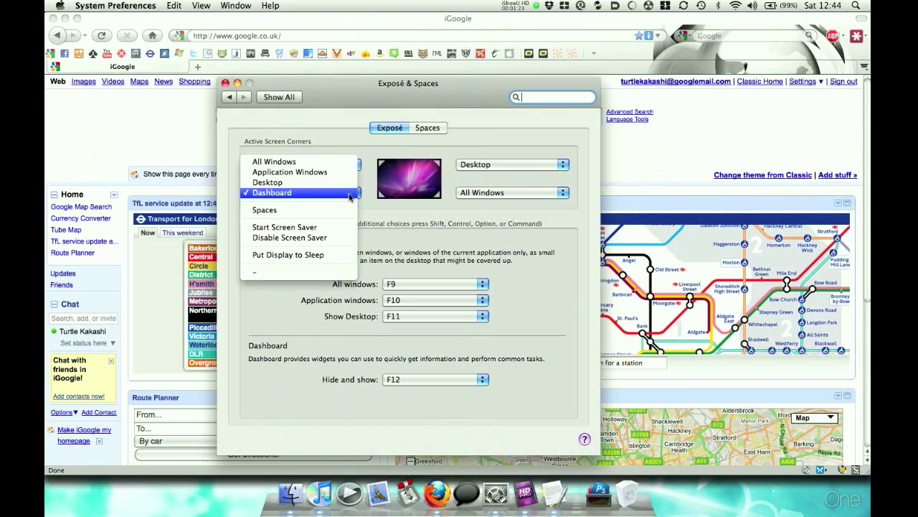
{"action": "left_click", "coordinate": [337, 192]}
{"action": "mouse_move", "coordinate": [45, 514]}
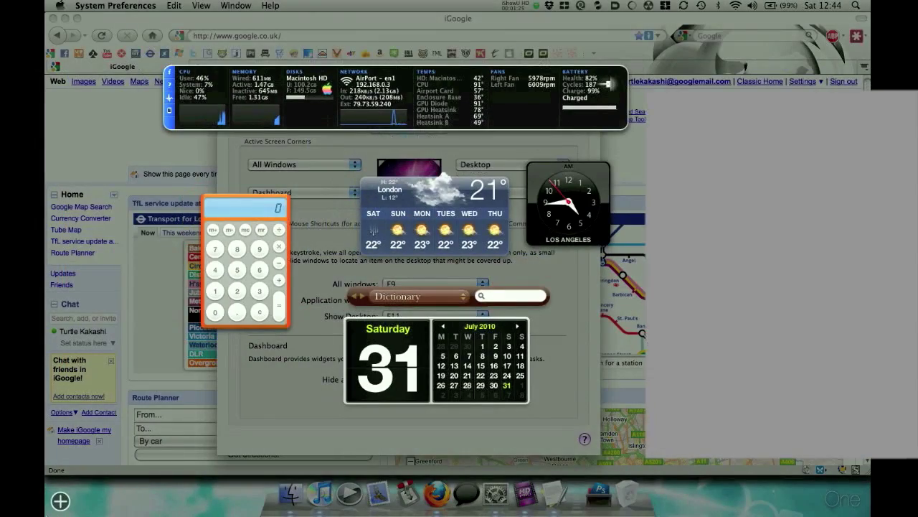
{"action": "key", "text": "F12"}
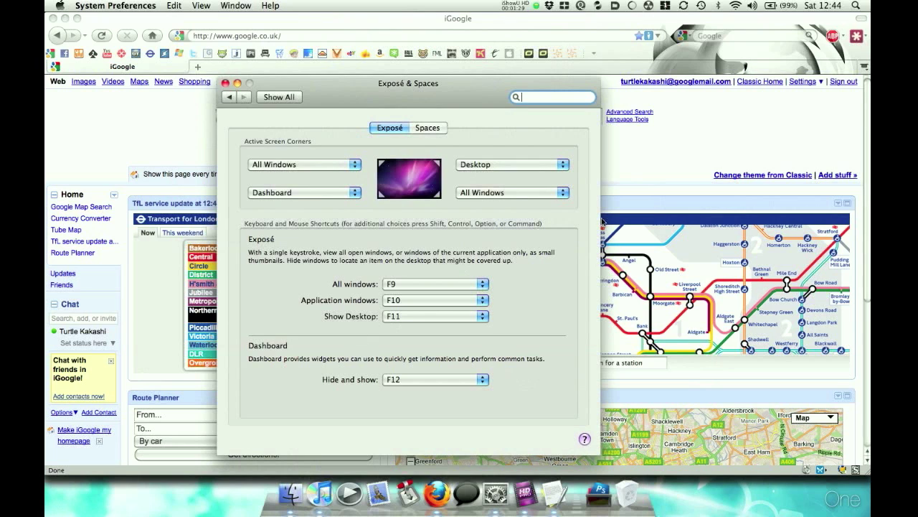
{"action": "left_click", "coordinate": [603, 222]}
{"action": "mouse_move", "coordinate": [870, 515]}
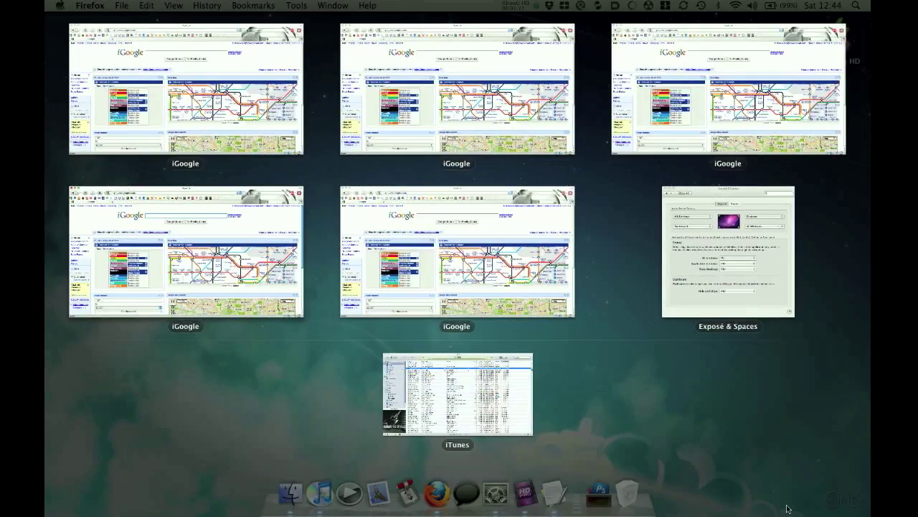
{"action": "left_click", "coordinate": [786, 509]}
{"action": "left_click", "coordinate": [495, 493]}
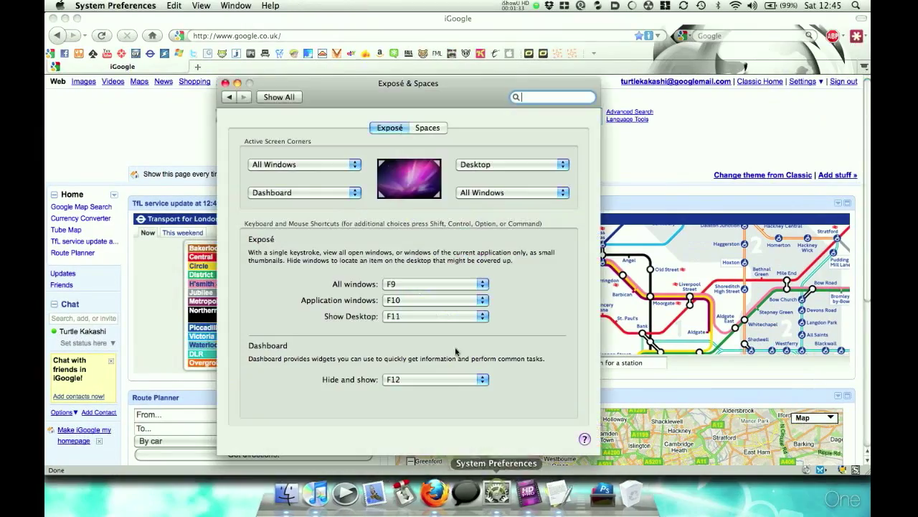
{"action": "left_click", "coordinate": [535, 193]}
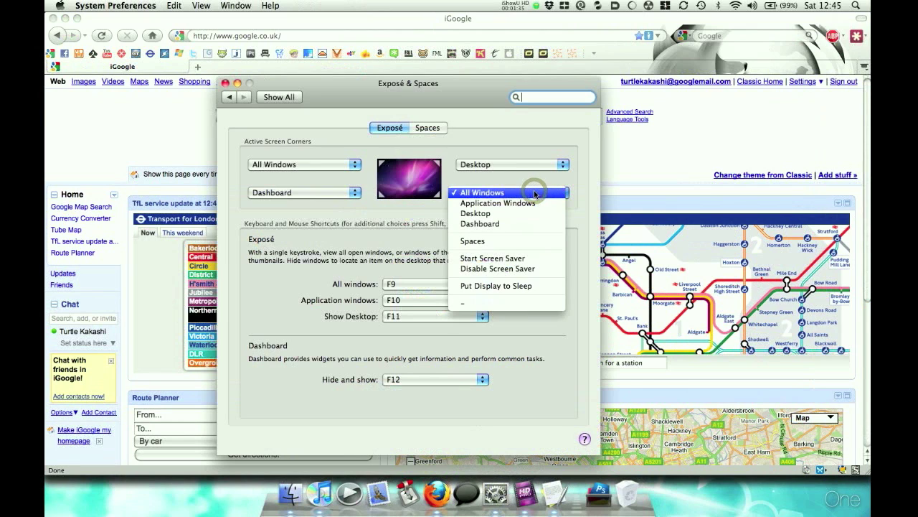
{"action": "left_click", "coordinate": [524, 165]}
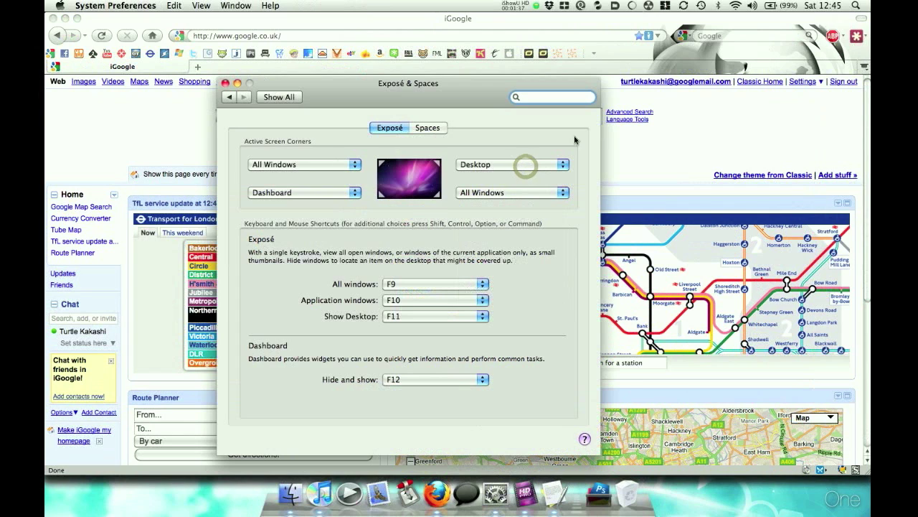
{"action": "left_click", "coordinate": [524, 164]}
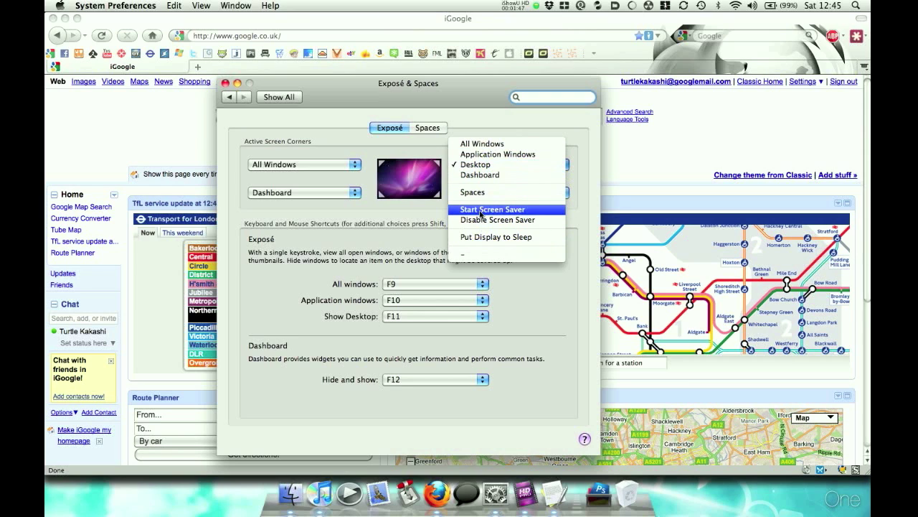
{"action": "left_click", "coordinate": [302, 288]}
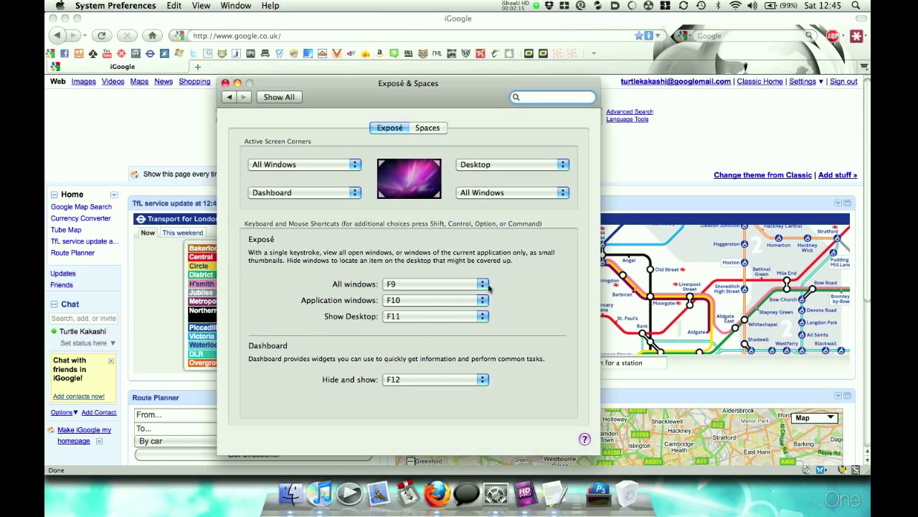
{"action": "key", "text": "F10"}
{"action": "key", "text": "F9"}
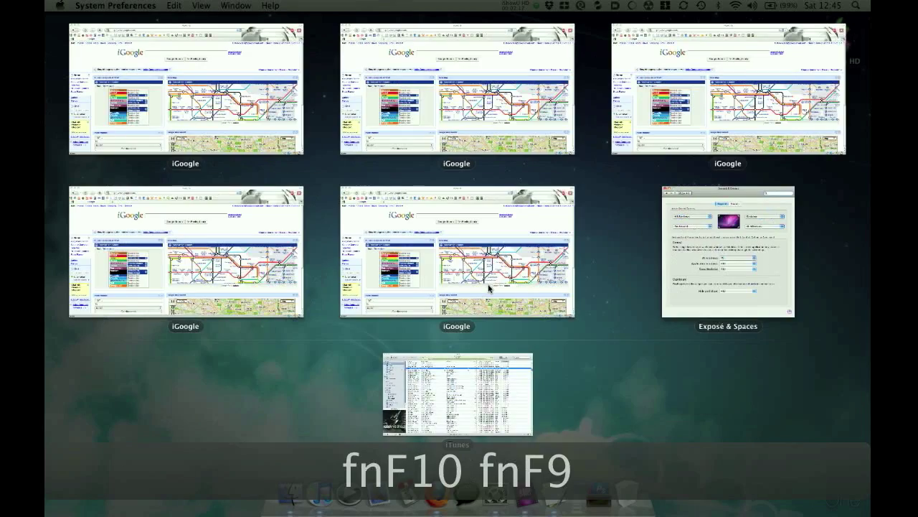
{"action": "key", "text": "F8"}
{"action": "key", "text": "F8"}
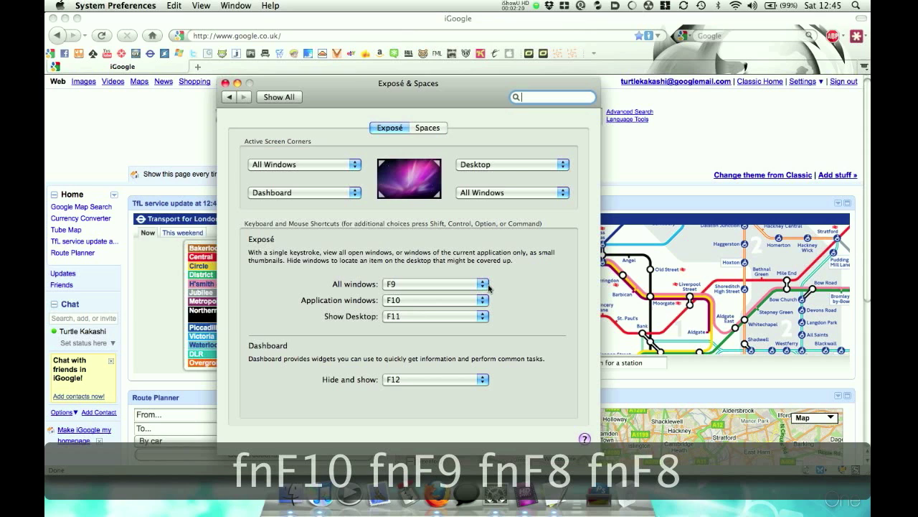
{"action": "left_click", "coordinate": [421, 316]}
{"action": "scroll", "coordinate": [424, 301], "scroll_direction": "down", "scroll_amount": 3}
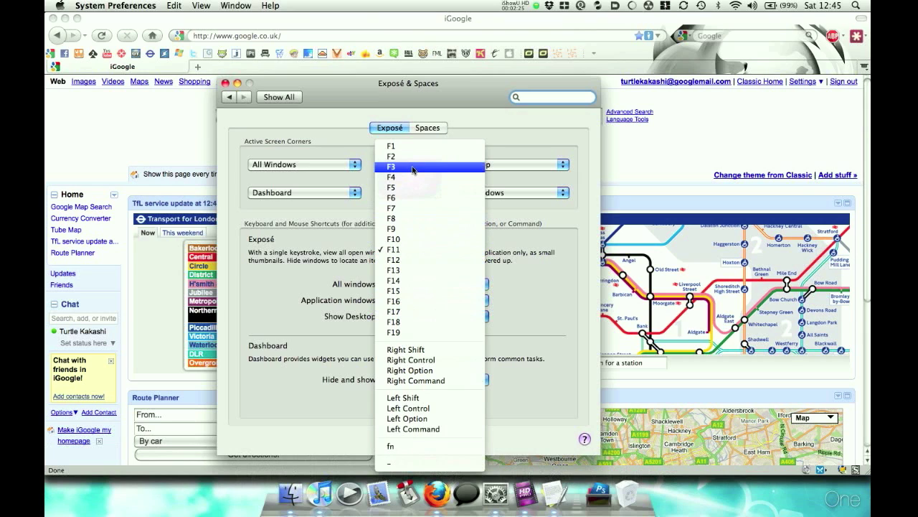
{"action": "left_click", "coordinate": [541, 275]}
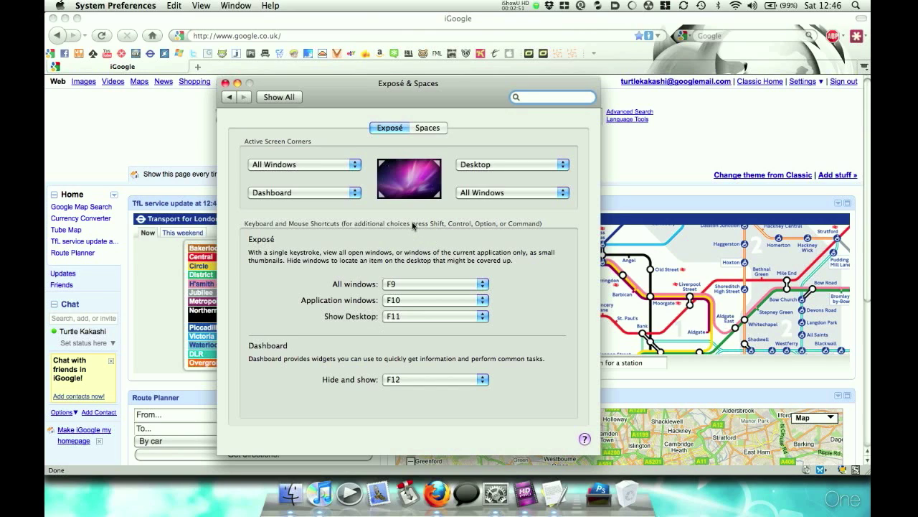
View the Spaces settings, quit System Preferences, and flip between Spaces One and Two.
{"action": "left_click", "coordinate": [427, 130]}
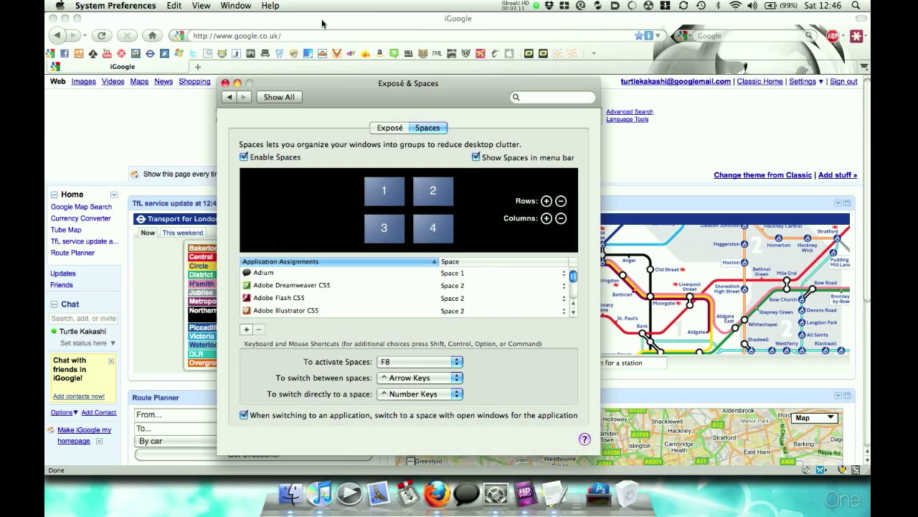
{"action": "key", "text": "super+q"}
{"action": "key", "text": "ctrl+Right"}
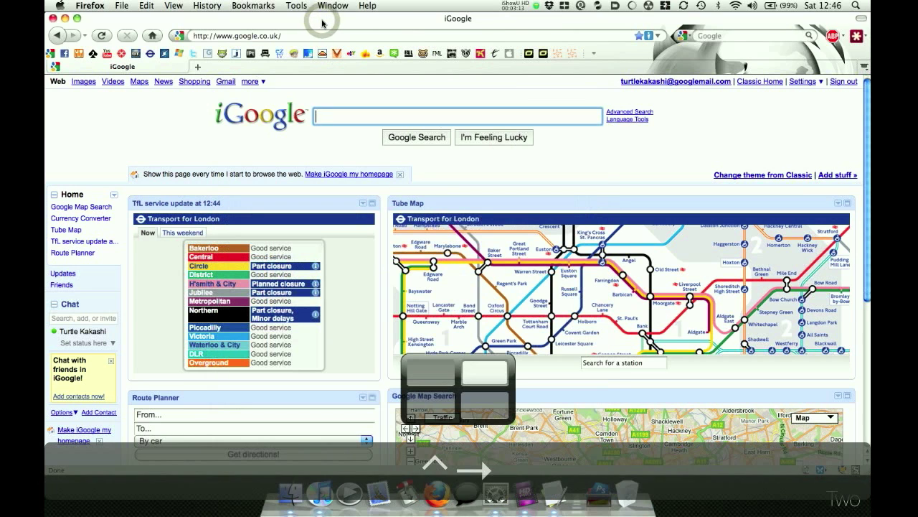
{"action": "key", "text": "ctrl+Left"}
Keep switching between Spaces One and Two, then trigger the all-windows overview at the top-left corner.
{"action": "key", "text": "ctrl+Right"}
{"action": "key", "text": "ctrl+Left"}
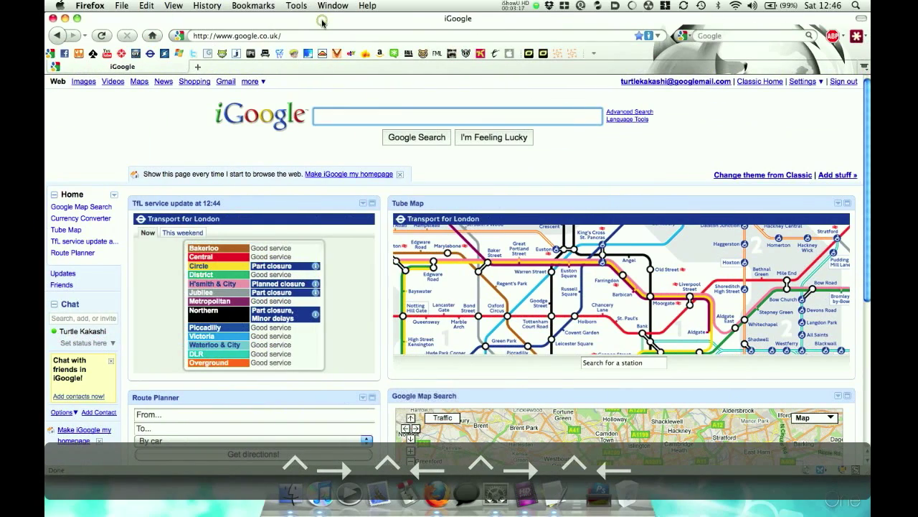
{"action": "key", "text": "ctrl+Right"}
{"action": "key", "text": "ctrl+Left"}
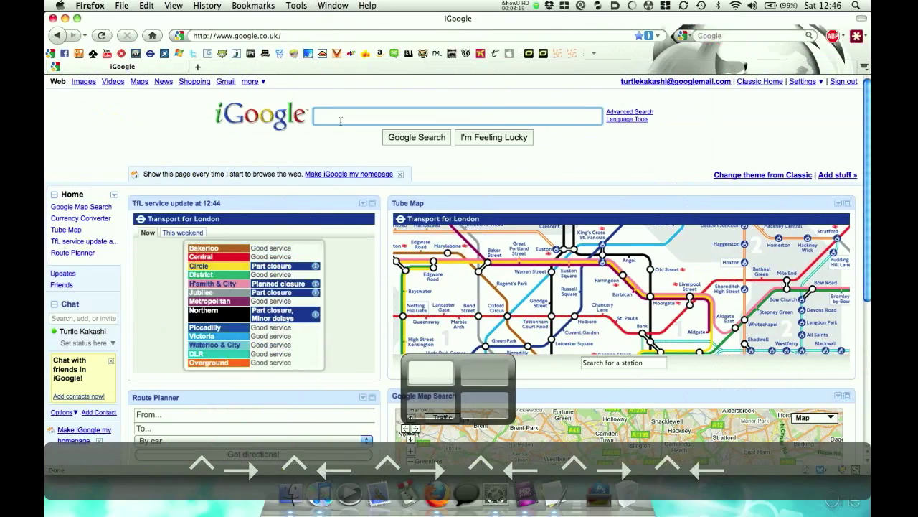
{"action": "mouse_move", "coordinate": [46, 4]}
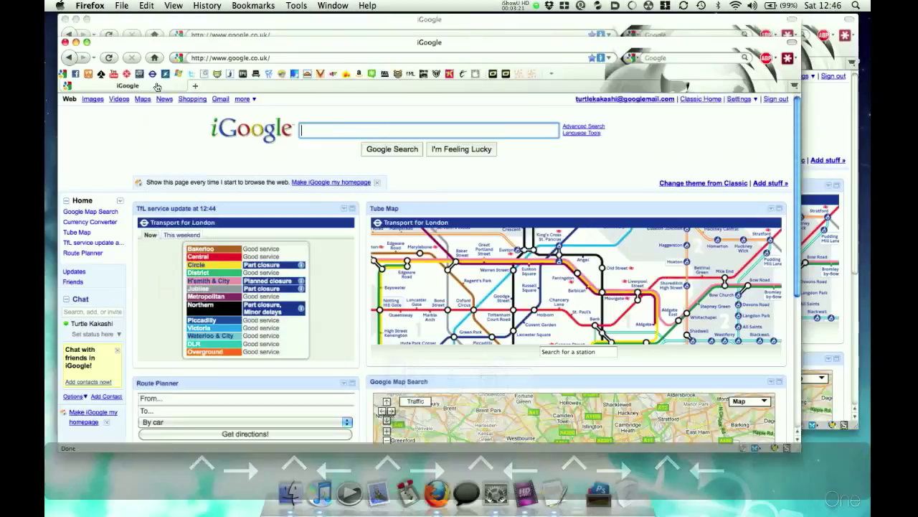
{"action": "key", "text": "ctrl+Right"}
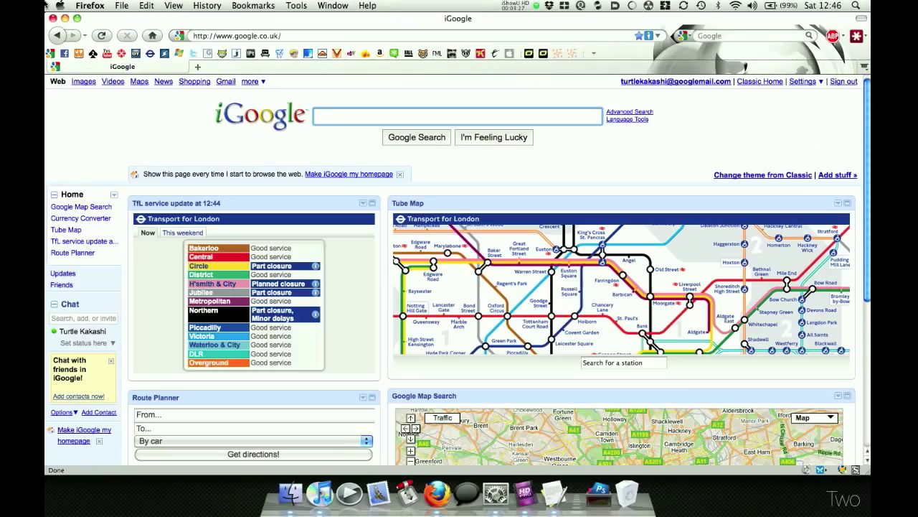
{"action": "key", "text": "ctrl+Left"}
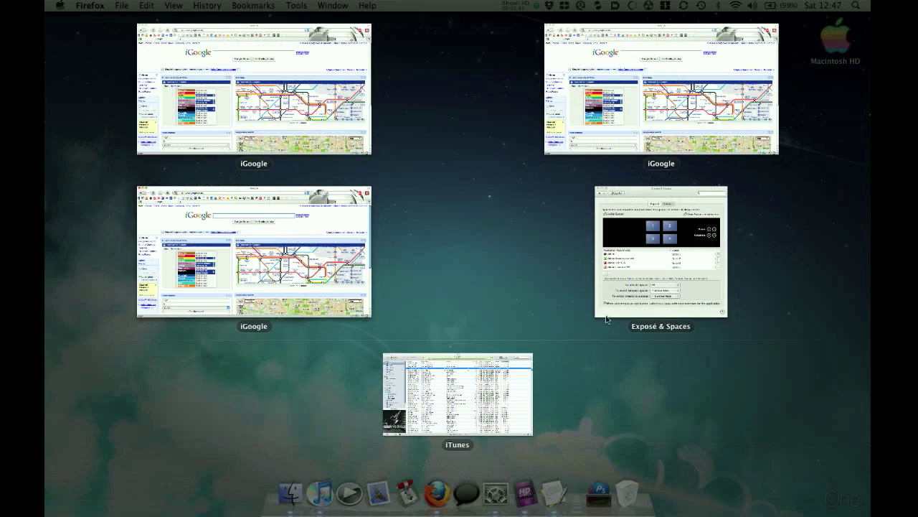
From iGoogle, bring up the Spaces pane, toggle 'Show Spaces in menu bar' off and on, and open its Spaces 1–4 list.
{"action": "left_click", "coordinate": [274, 140]}
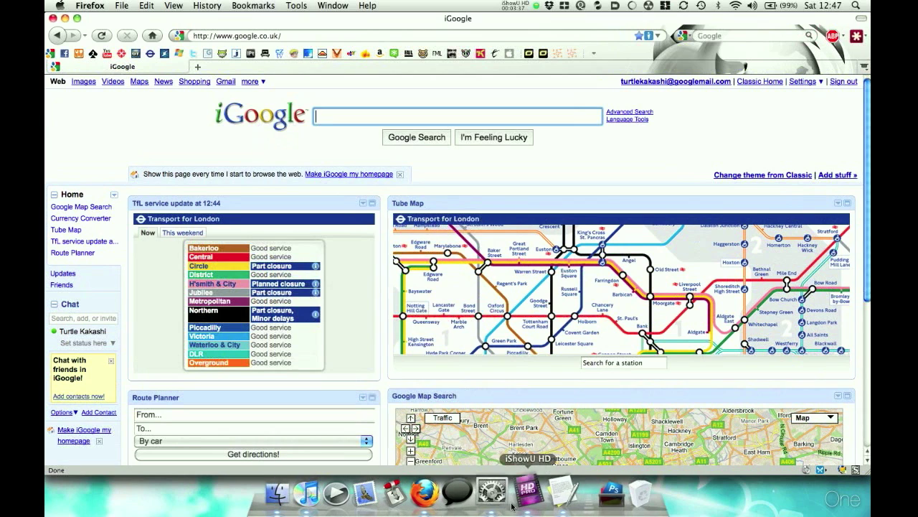
{"action": "left_click", "coordinate": [494, 493]}
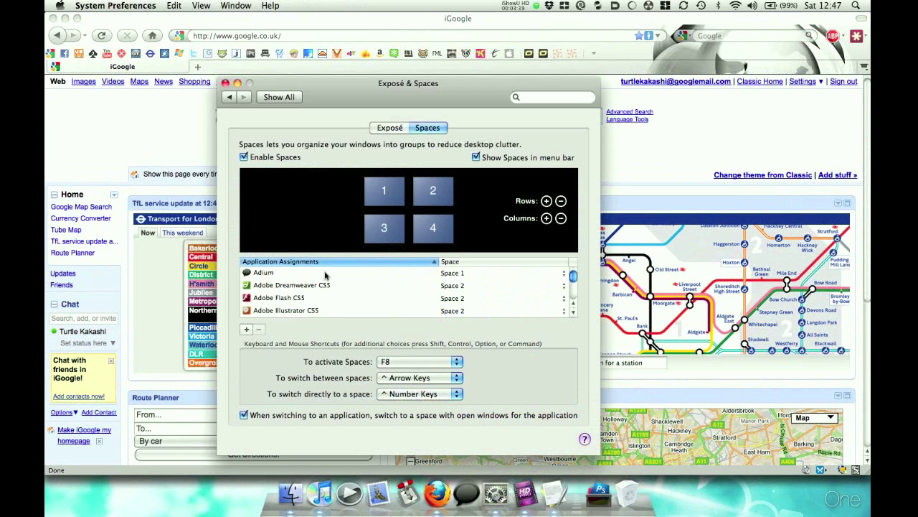
{"action": "left_click", "coordinate": [474, 159]}
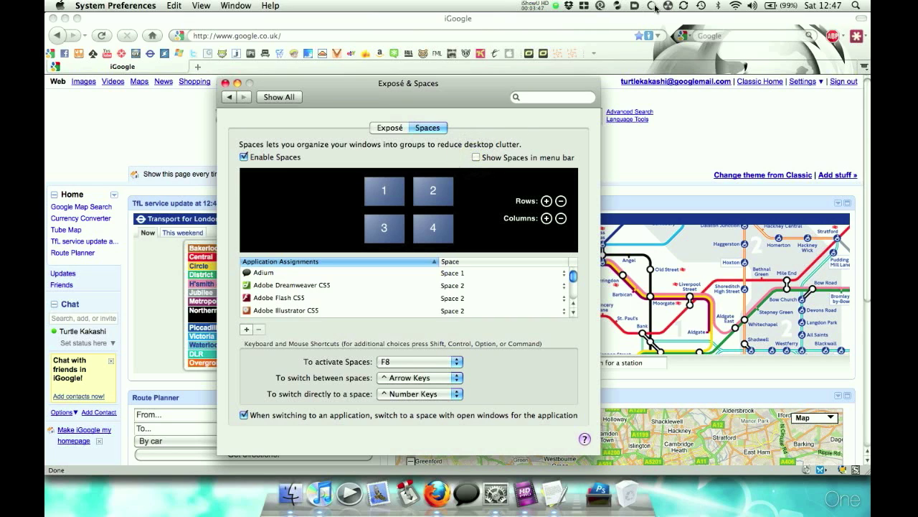
{"action": "left_click", "coordinate": [476, 157]}
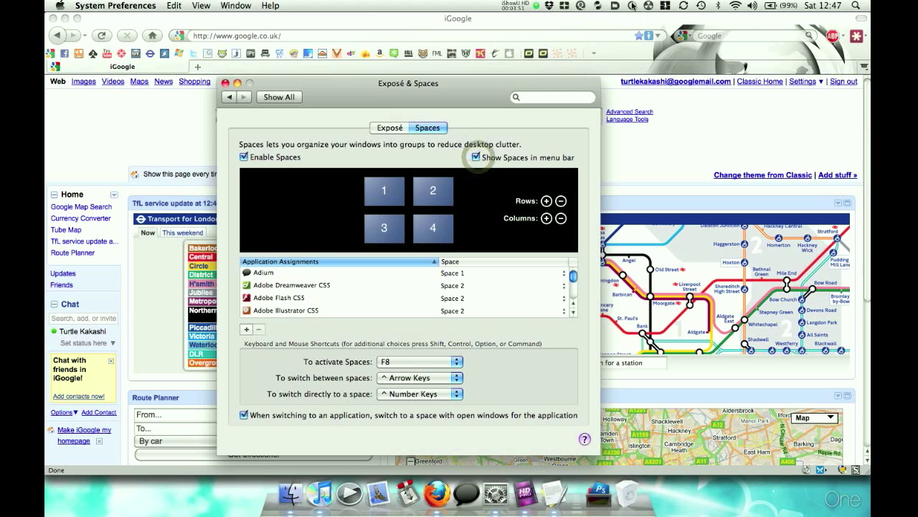
{"action": "left_click", "coordinate": [664, 5]}
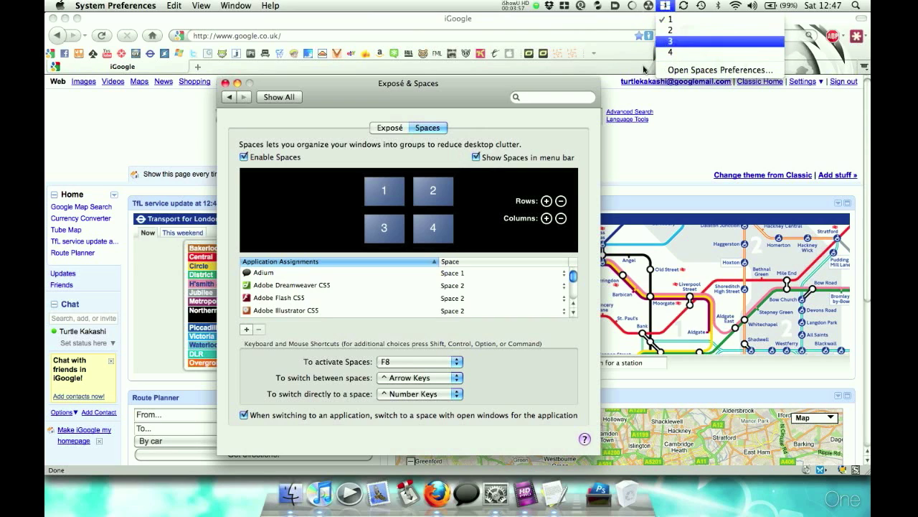
{"action": "left_click", "coordinate": [584, 176]}
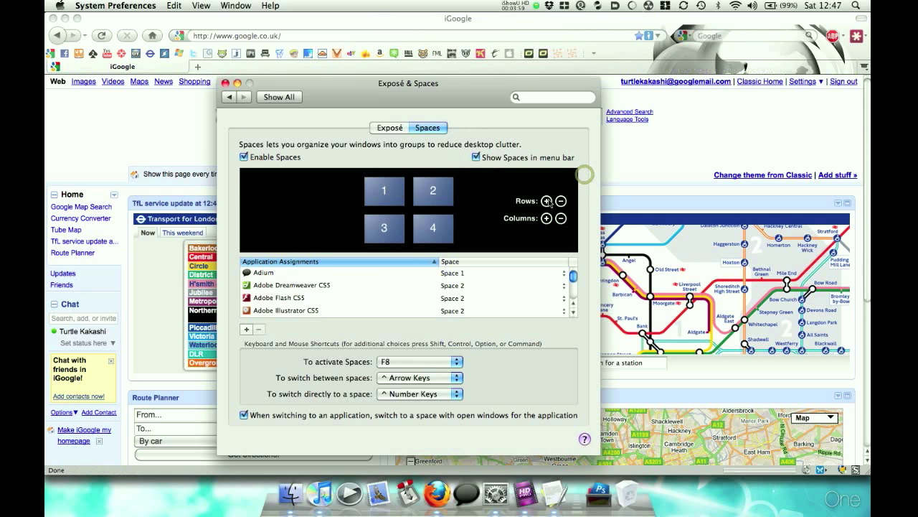
{"action": "left_click", "coordinate": [546, 201]}
{"action": "left_click", "coordinate": [561, 201]}
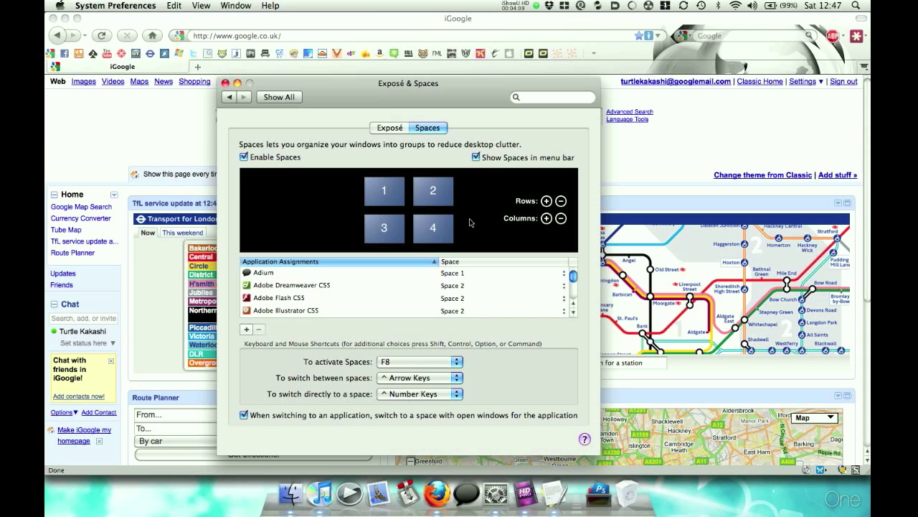
{"action": "scroll", "coordinate": [362, 290], "scroll_direction": "down", "scroll_amount": 2}
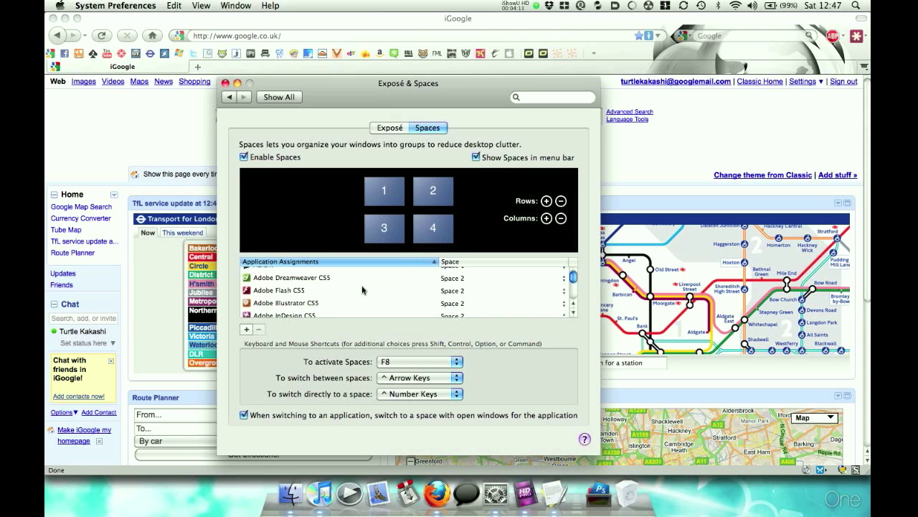
{"action": "scroll", "coordinate": [363, 290], "scroll_direction": "up", "scroll_amount": 2}
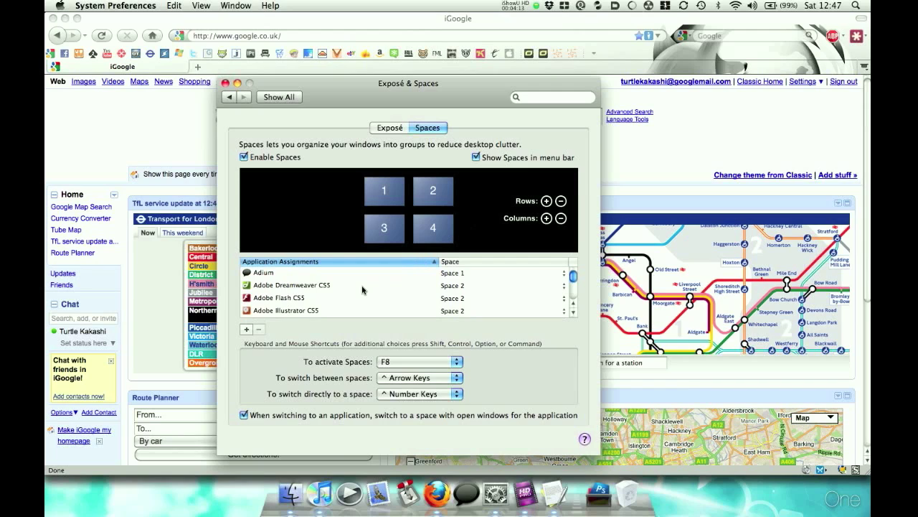
{"action": "scroll", "coordinate": [362, 290], "scroll_direction": "down", "scroll_amount": 1}
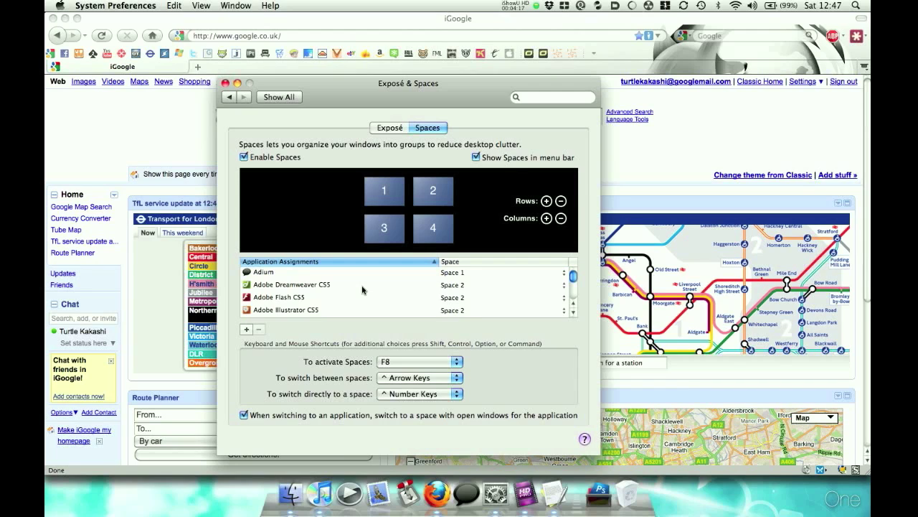
{"action": "scroll", "coordinate": [363, 290], "scroll_direction": "down", "scroll_amount": 1}
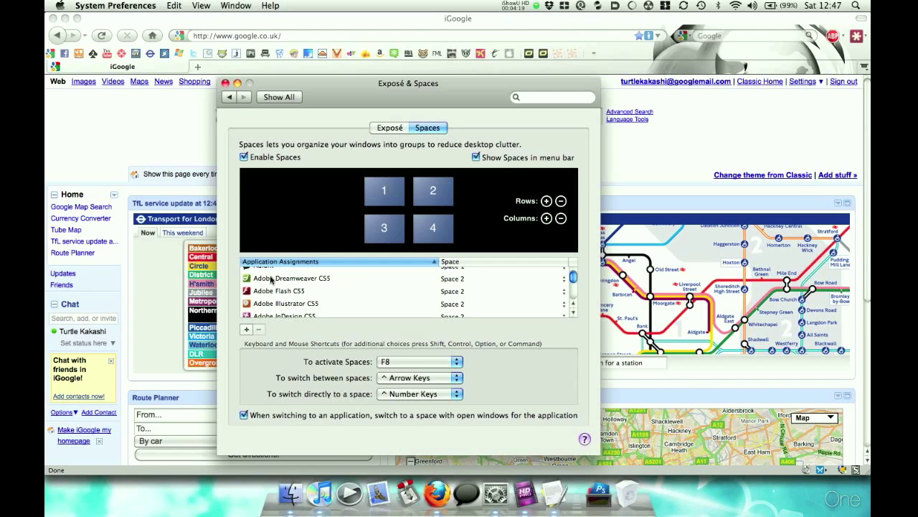
{"action": "scroll", "coordinate": [463, 282], "scroll_direction": "up", "scroll_amount": 1}
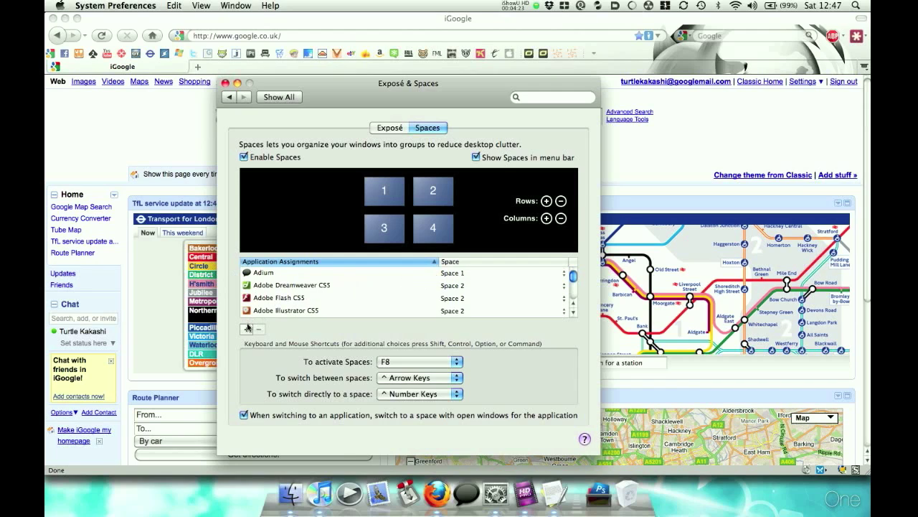
{"action": "left_click", "coordinate": [247, 329]}
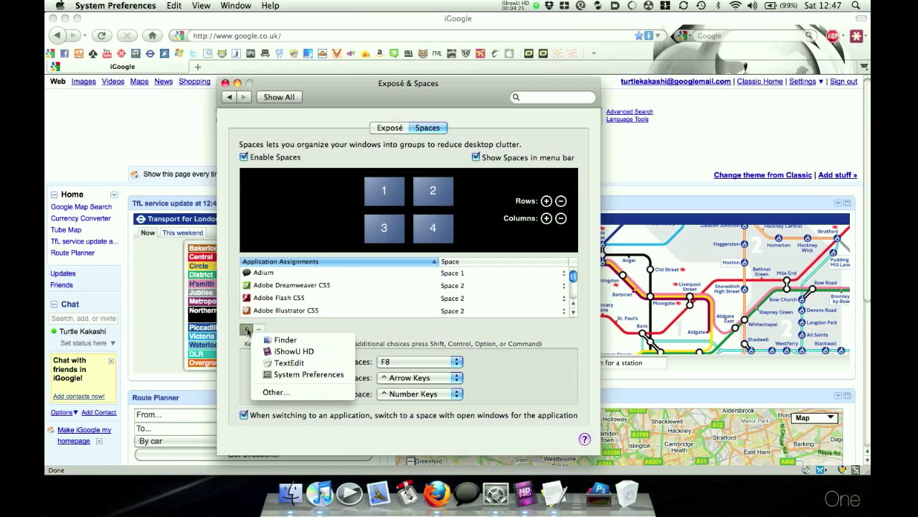
{"action": "left_click", "coordinate": [279, 393]}
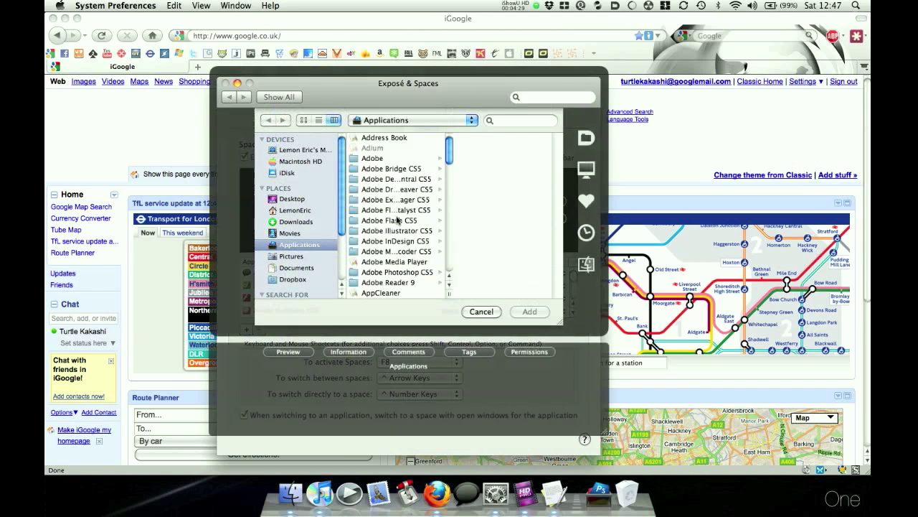
{"action": "scroll", "coordinate": [405, 179], "scroll_direction": "down", "scroll_amount": 15}
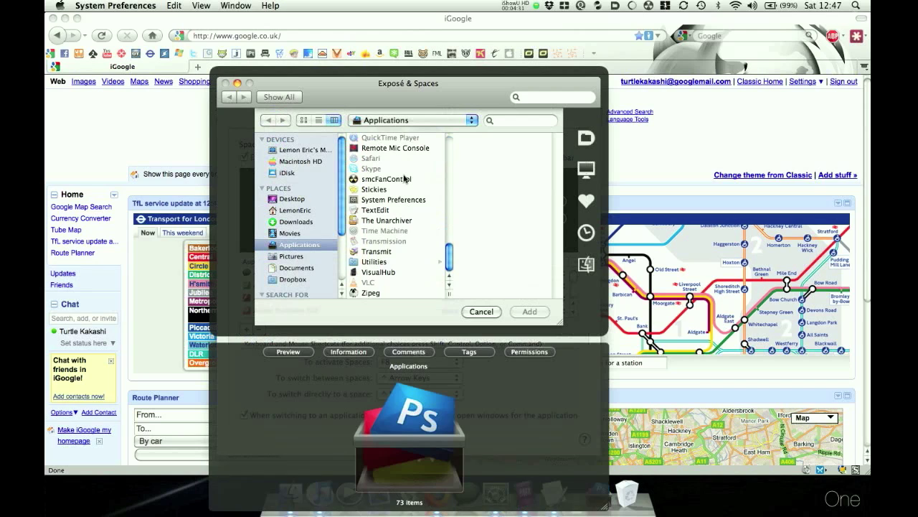
{"action": "scroll", "coordinate": [405, 179], "scroll_direction": "up", "scroll_amount": 1}
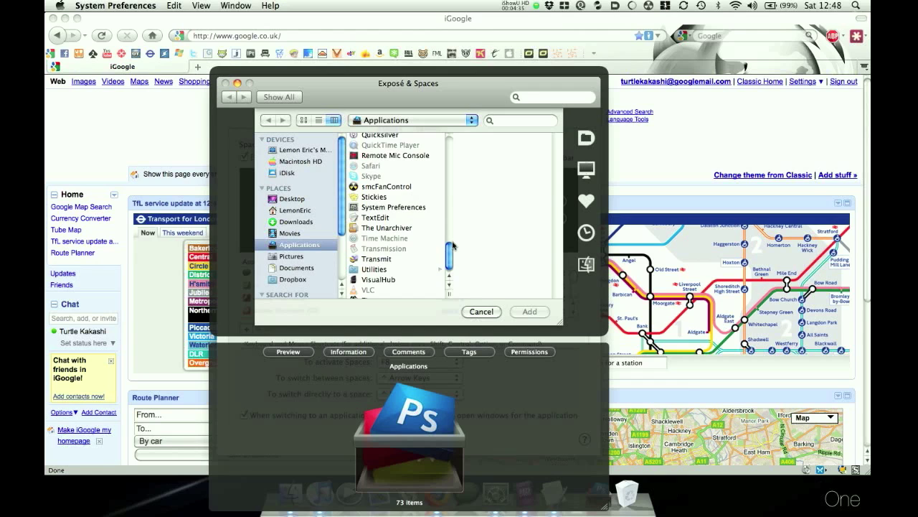
{"action": "left_click", "coordinate": [474, 312]}
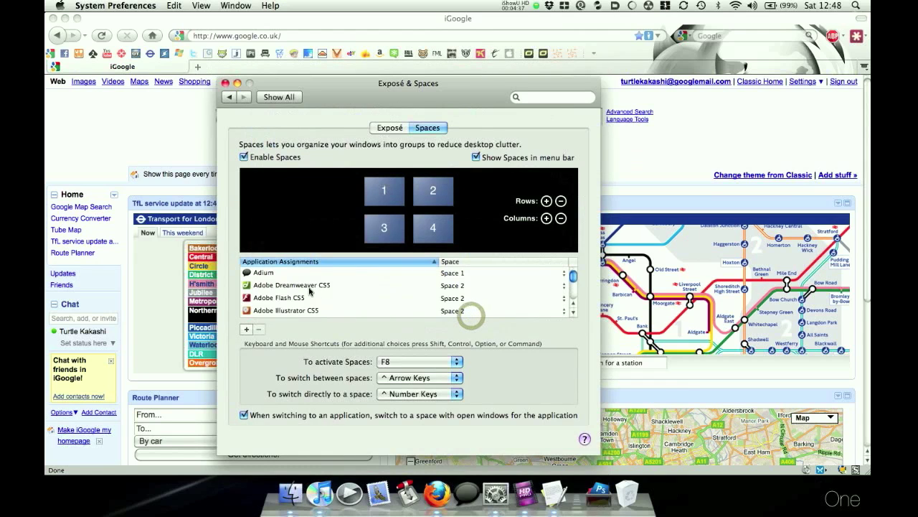
{"action": "left_click", "coordinate": [551, 289]}
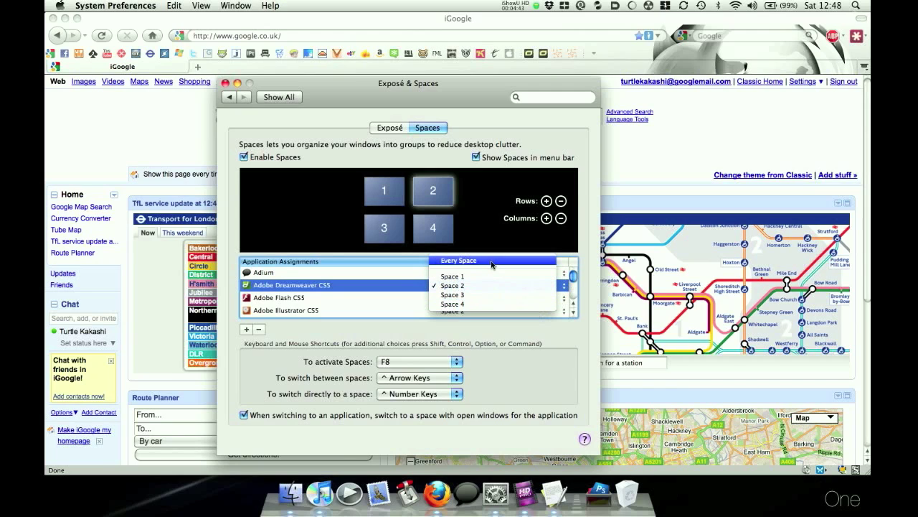
{"action": "left_click", "coordinate": [572, 279]}
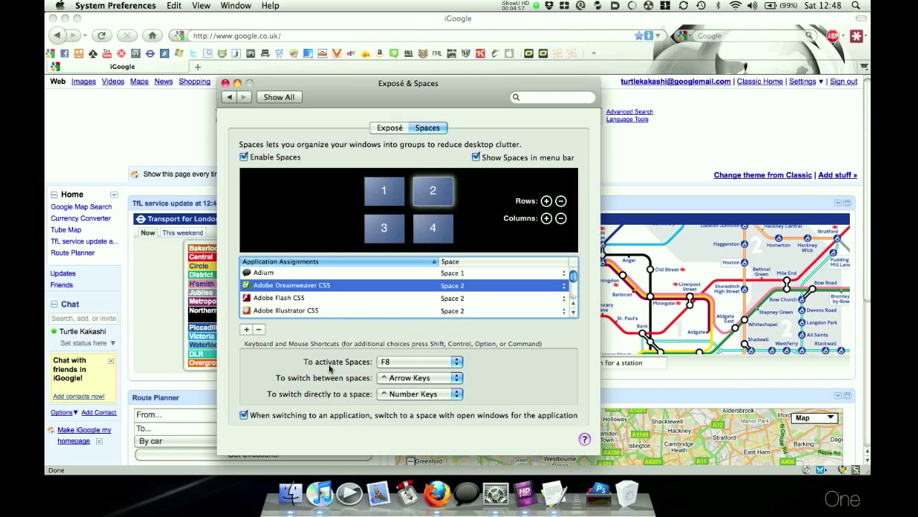
Hop through Spaces Two and Three using Ctrl+arrows and Ctrl+1/2/3, ending on Space One.
{"action": "key", "text": "ctrl+Right"}
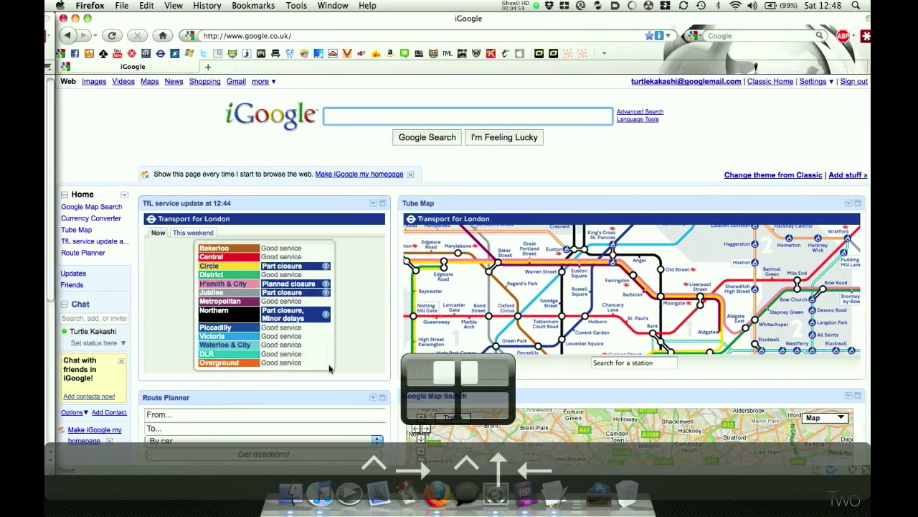
{"action": "key", "text": "ctrl+Down"}
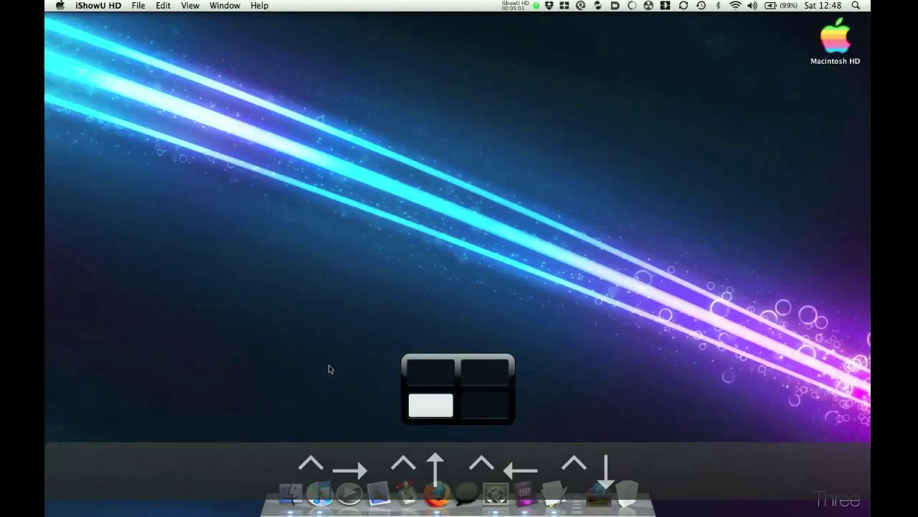
{"action": "key", "text": "ctrl+Up"}
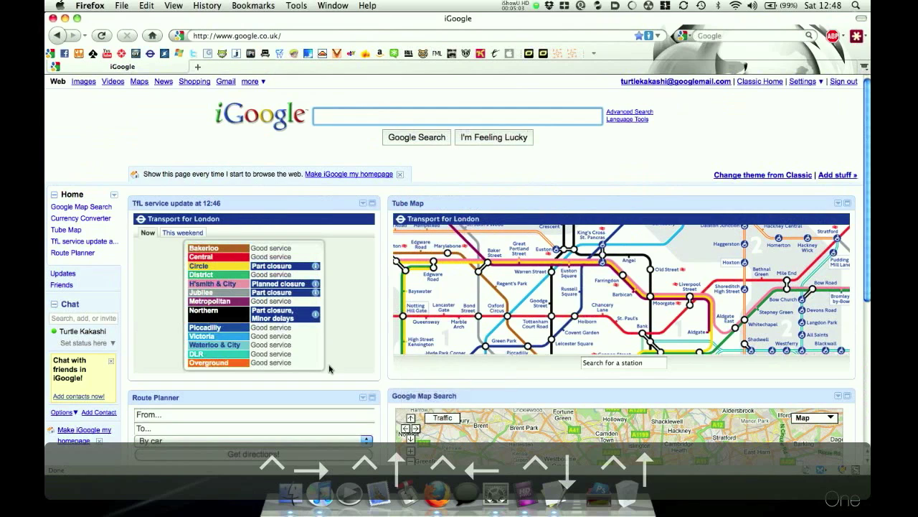
{"action": "key", "text": "ctrl+1"}
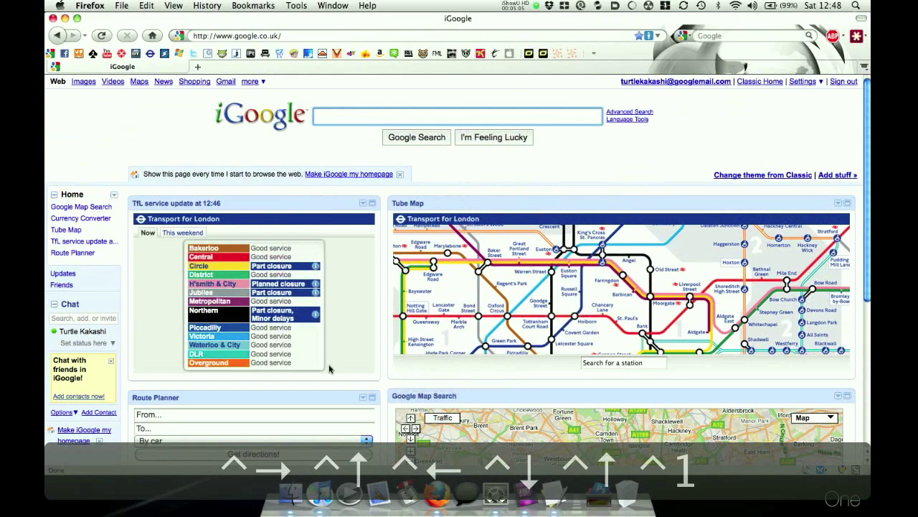
{"action": "key", "text": "ctrl+2"}
{"action": "key", "text": "ctrl+3"}
{"action": "key", "text": "ctrl+1"}
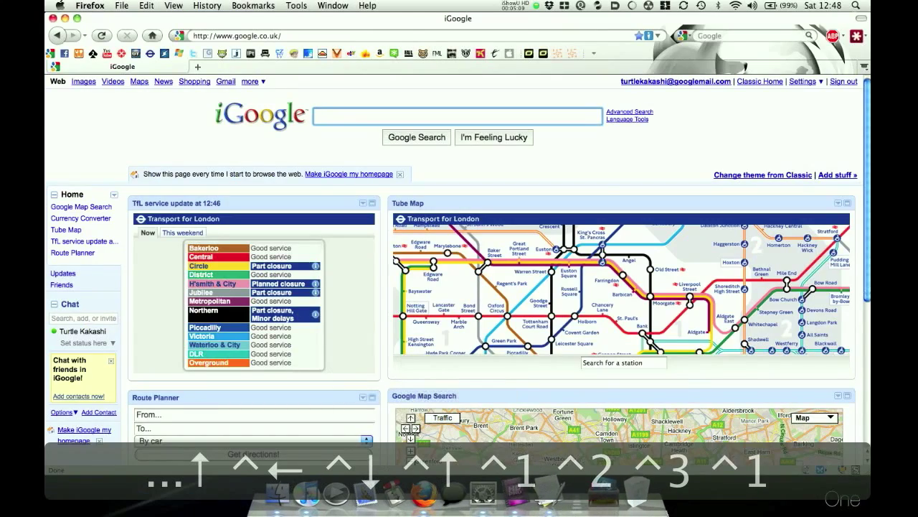
Review the space-switching shortcut options and the Exposé and Spaces tabs, then bring the iGoogle Firefox window forward.
{"action": "left_click", "coordinate": [483, 493]}
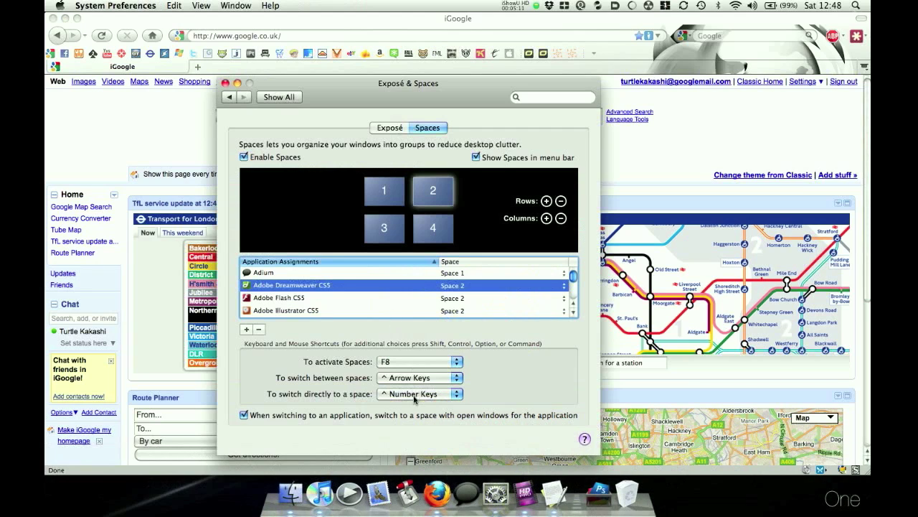
{"action": "left_click", "coordinate": [414, 394]}
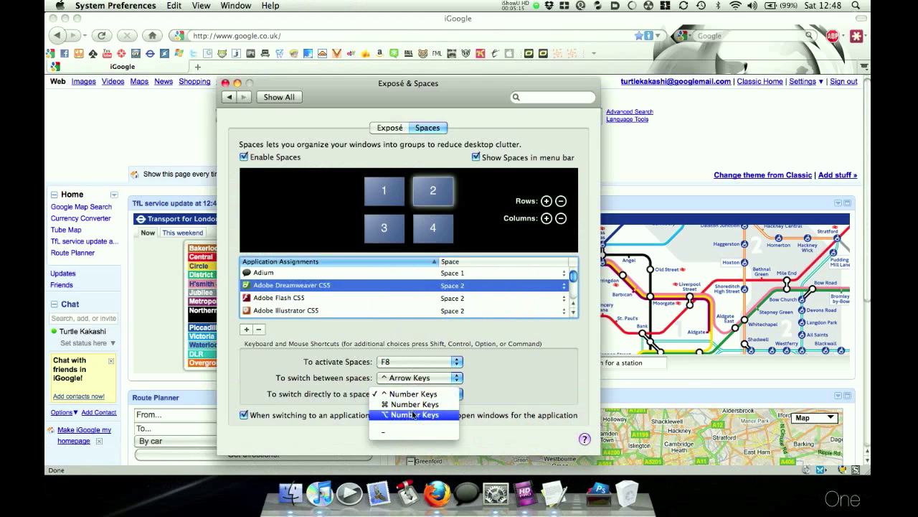
{"action": "left_click", "coordinate": [425, 376]}
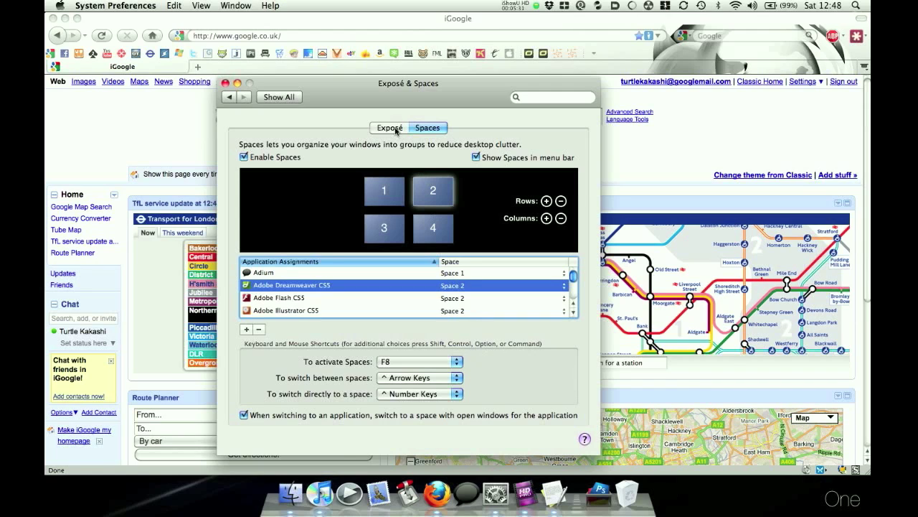
{"action": "left_click", "coordinate": [394, 131]}
{"action": "left_click", "coordinate": [426, 128]}
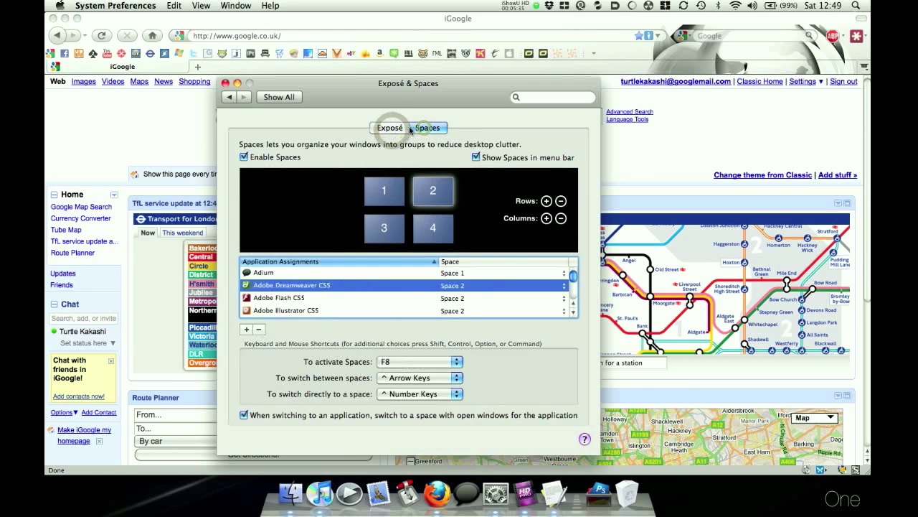
{"action": "left_click", "coordinate": [401, 130]}
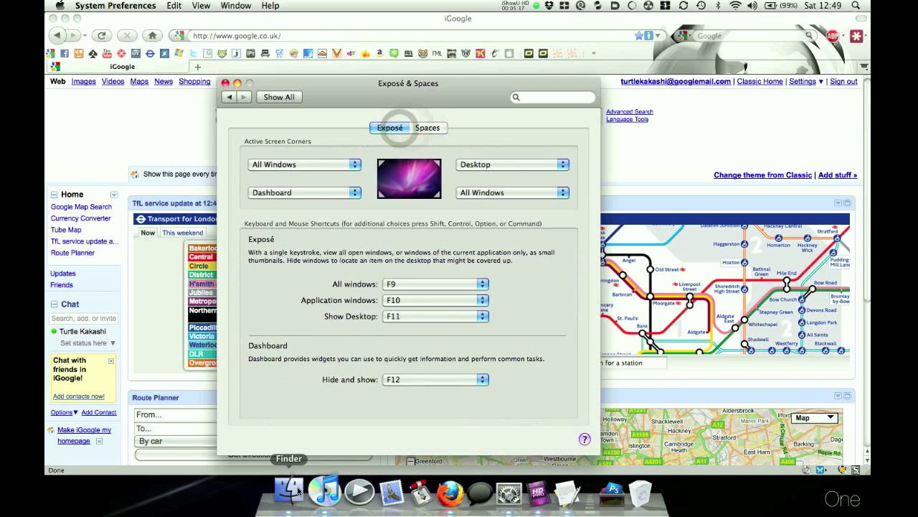
{"action": "left_click", "coordinate": [85, 109]}
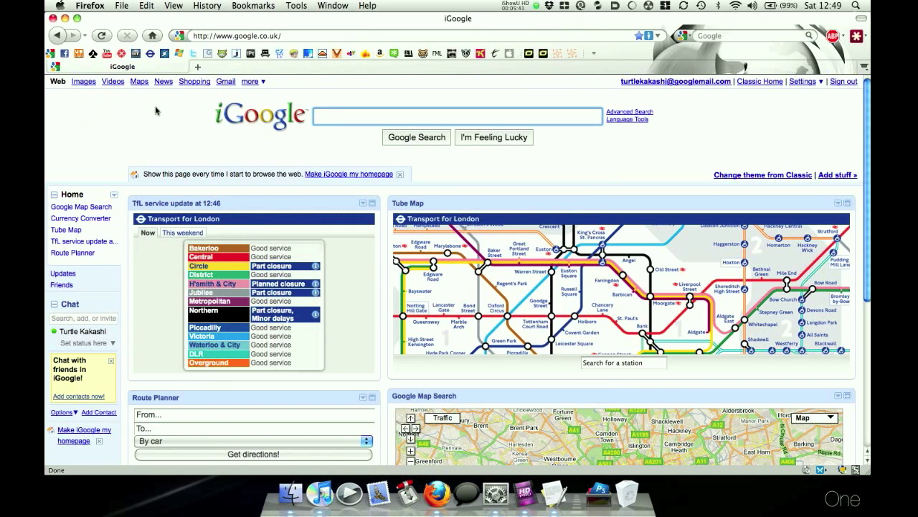
Switch spaces, spread out the windows, bring iGoogle forward, and follow its Images link to Google Images.
{"action": "key", "text": "ctrl+Left"}
{"action": "key", "text": "ctrl+Left"}
{"action": "key", "text": "Up"}
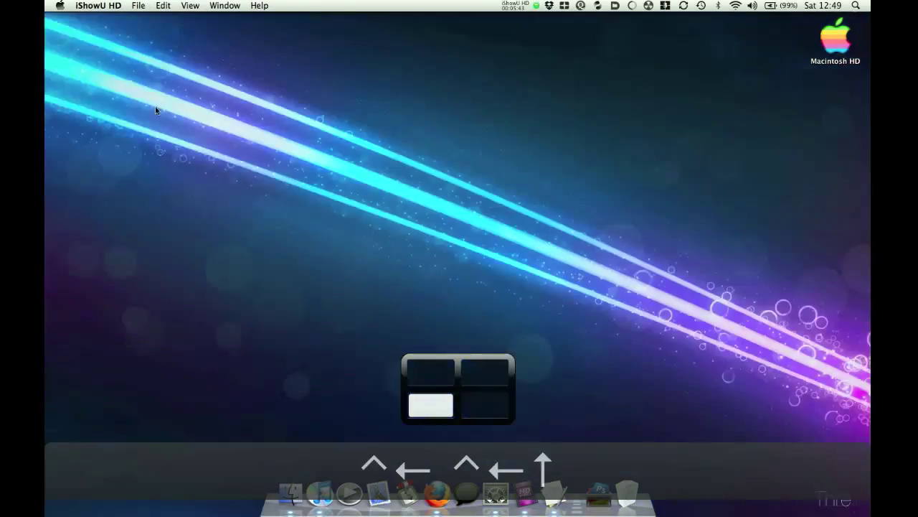
{"action": "key", "text": "ctrl+Up"}
{"action": "mouse_move", "coordinate": [71, 16]}
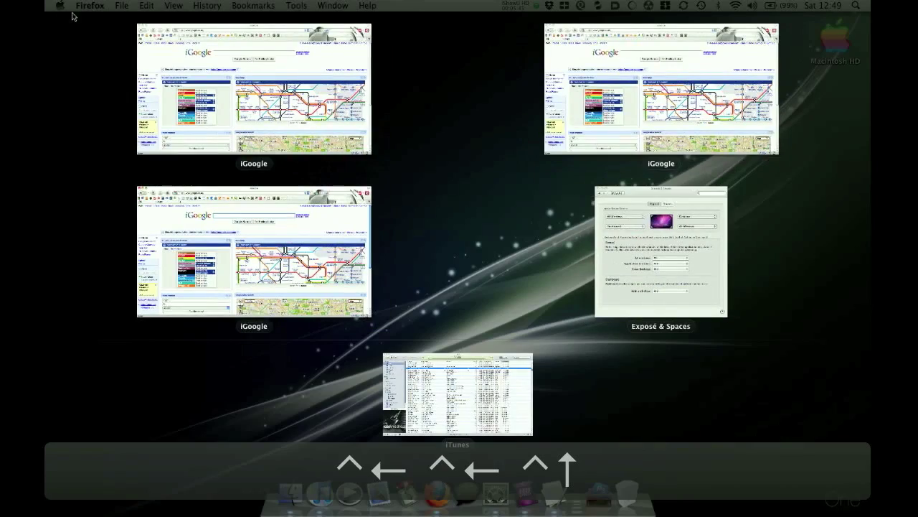
{"action": "left_click", "coordinate": [203, 74]}
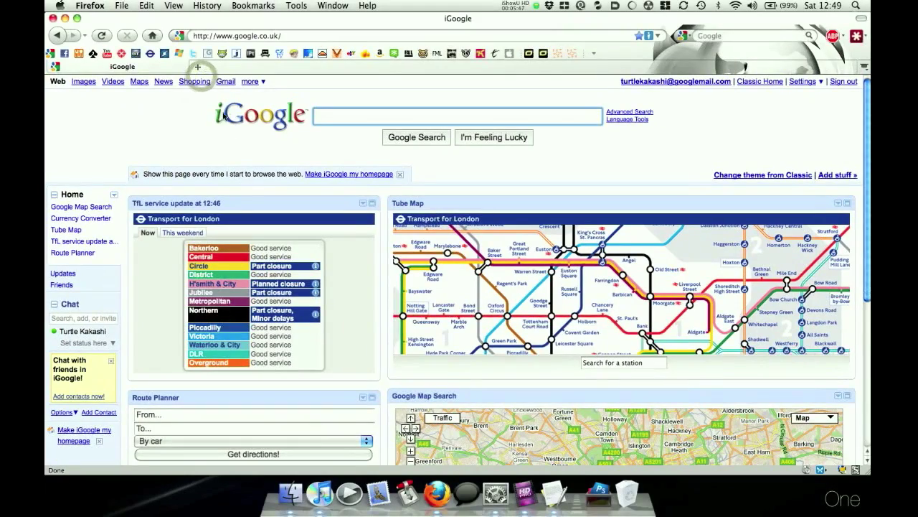
{"action": "left_click", "coordinate": [79, 83]}
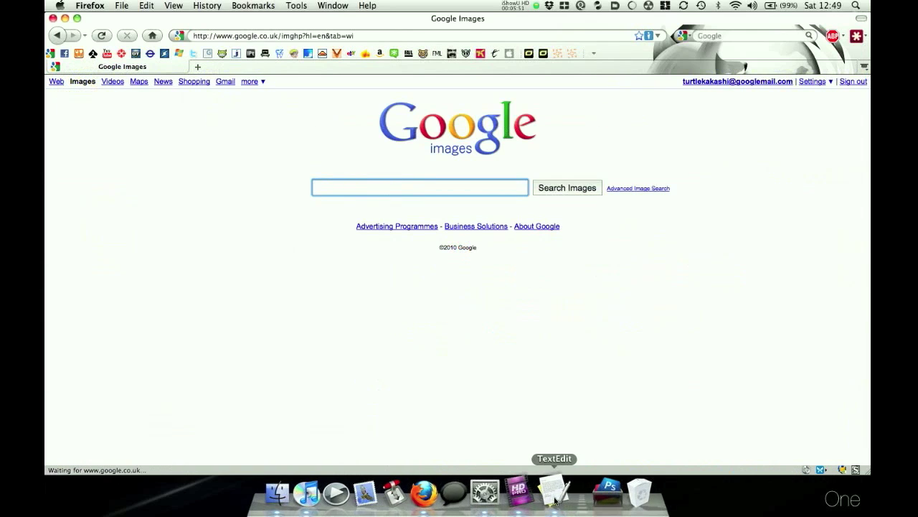
Open a new untitled TextEdit document and drag the Google Images logo into it via Exposé.
{"action": "left_click", "coordinate": [556, 500]}
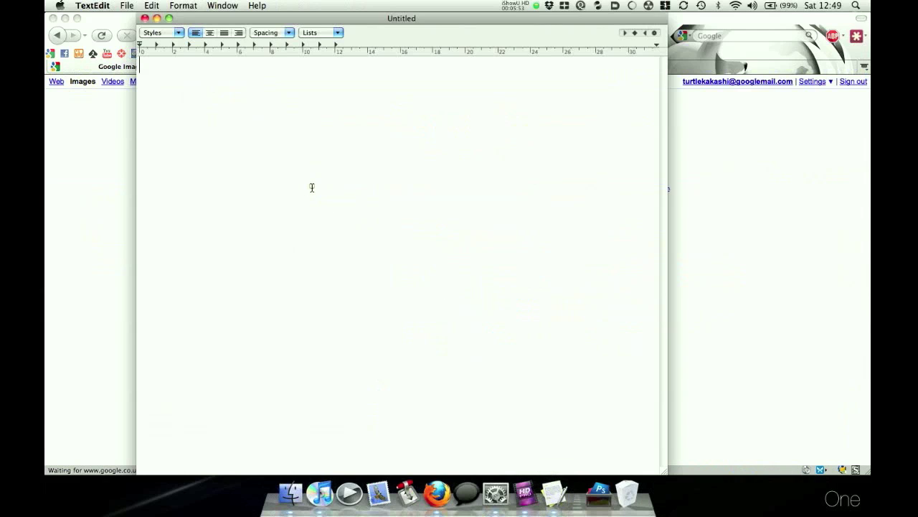
{"action": "left_click", "coordinate": [107, 169]}
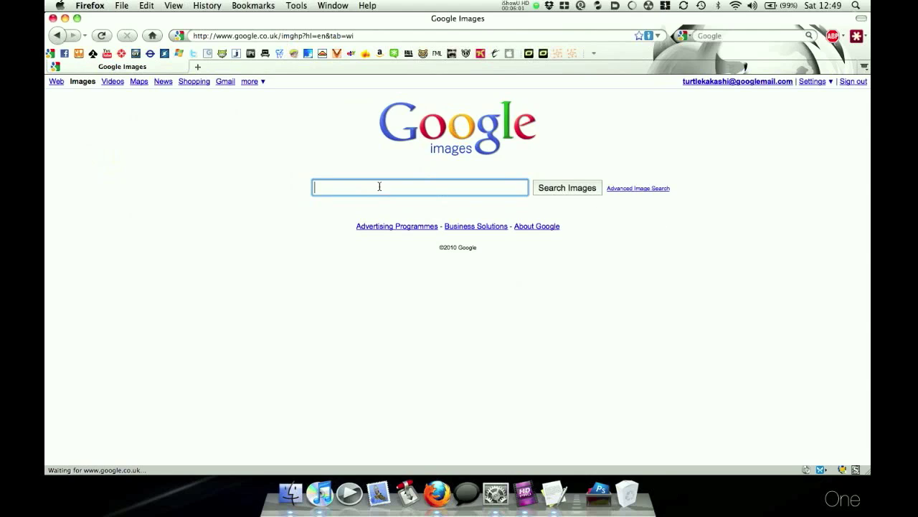
{"action": "left_click_drag", "start_coordinate": [444, 128], "coordinate": [380, 362]}
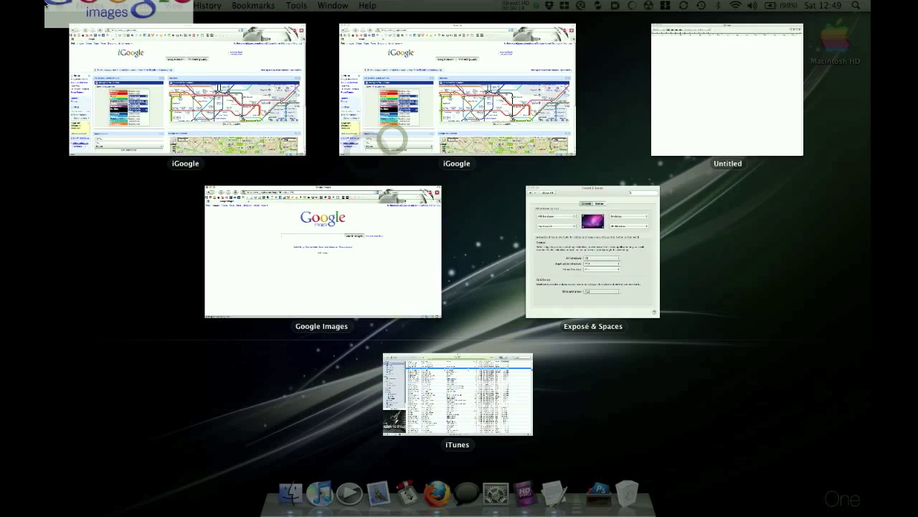
{"action": "key", "text": "F9"}
{"action": "left_click_drag", "start_coordinate": [107, 49], "coordinate": [505, 157]}
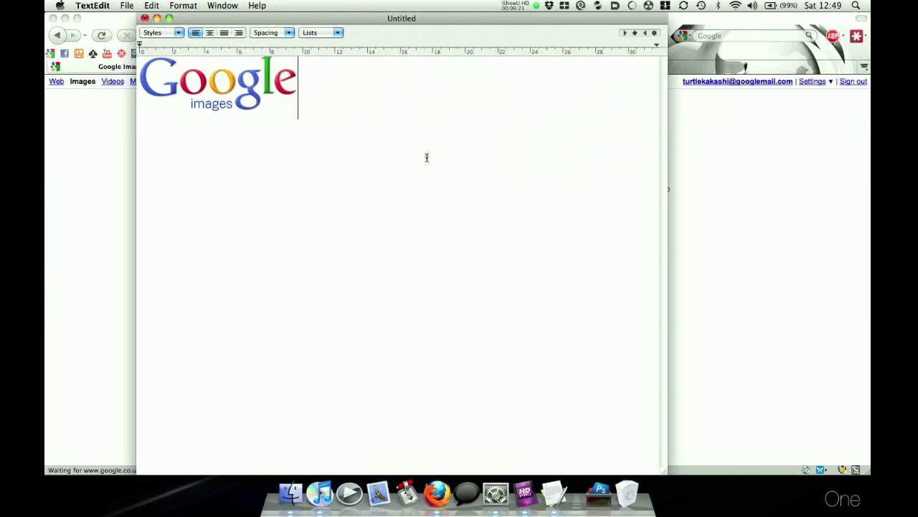
Type 'djfakdfkj' in the Google Images search box and drag that text into the document.
{"action": "left_click", "coordinate": [76, 189]}
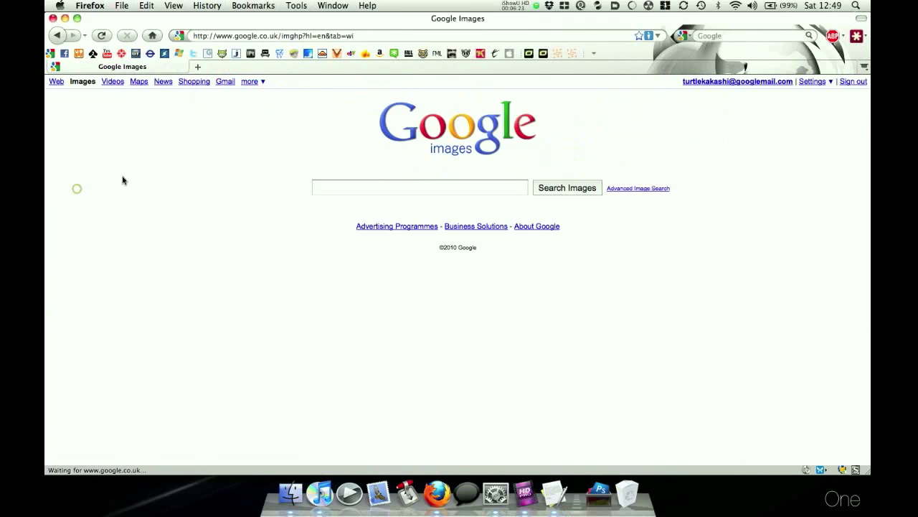
{"action": "type", "text": "djfakdfkj"}
{"action": "left_click_drag", "start_coordinate": [410, 187], "coordinate": [582, 123]}
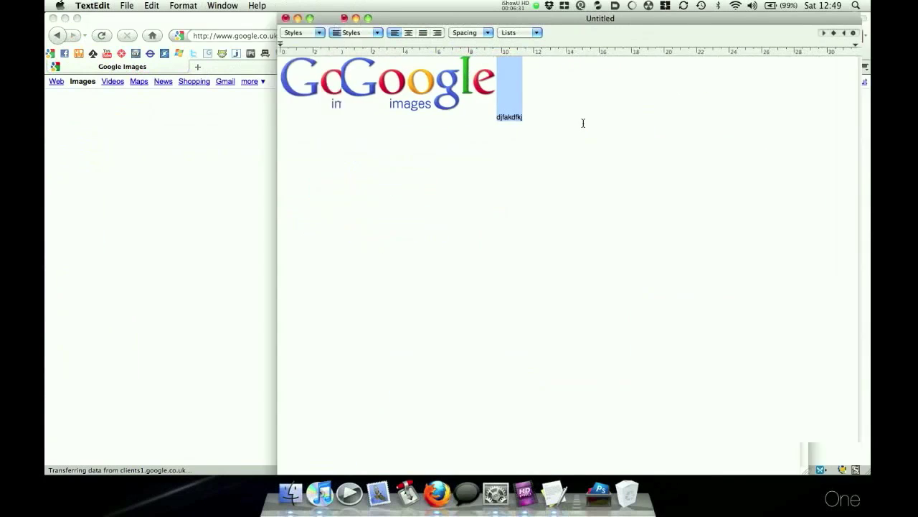
{"action": "left_click", "coordinate": [528, 143]}
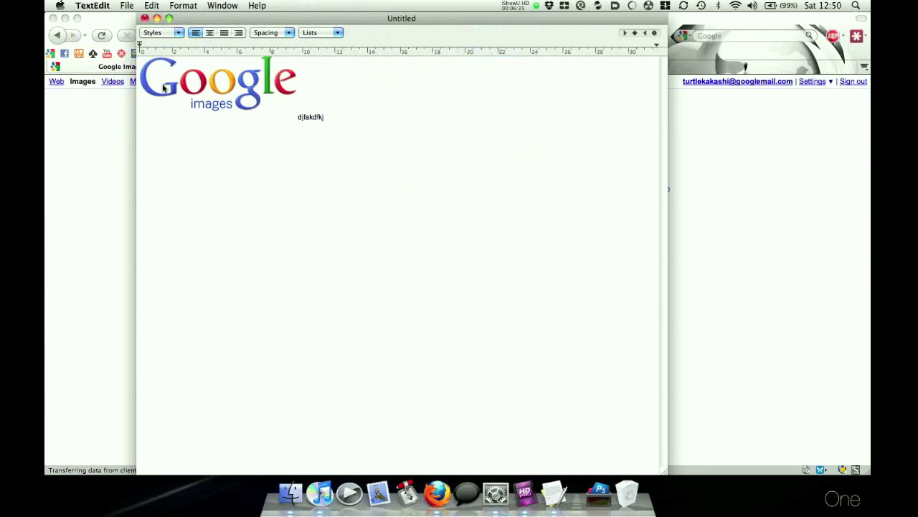
Drag a second copy of the Google Images logo into the TextEdit document.
{"action": "left_click", "coordinate": [87, 130]}
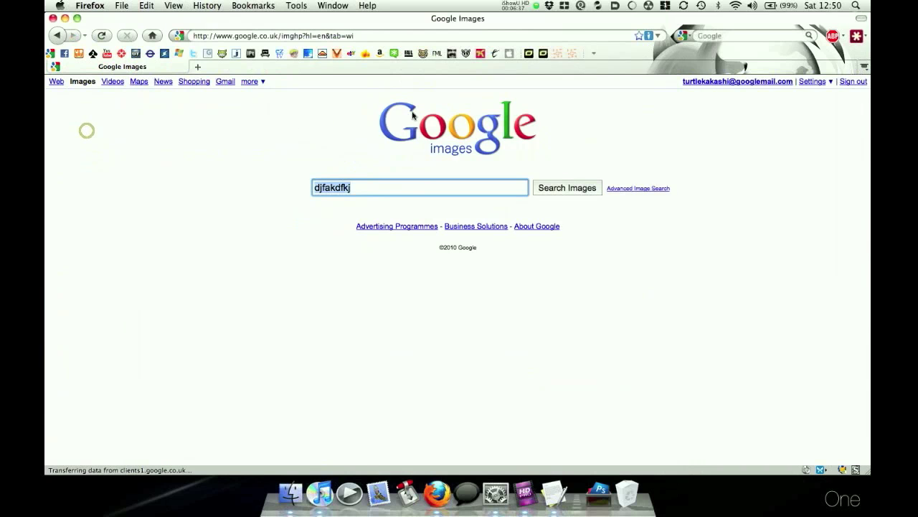
{"action": "left_click_drag", "start_coordinate": [421, 126], "coordinate": [444, 175]}
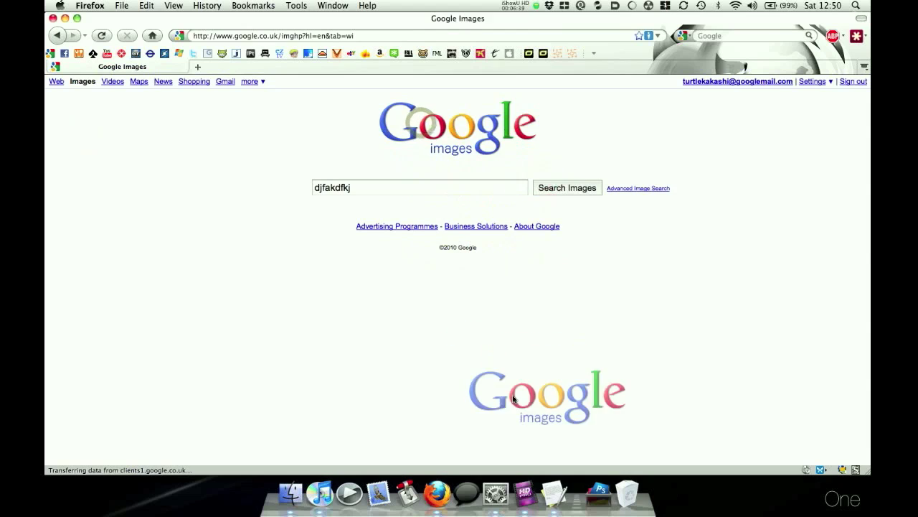
{"action": "left_click_drag", "start_coordinate": [513, 400], "coordinate": [442, 198]}
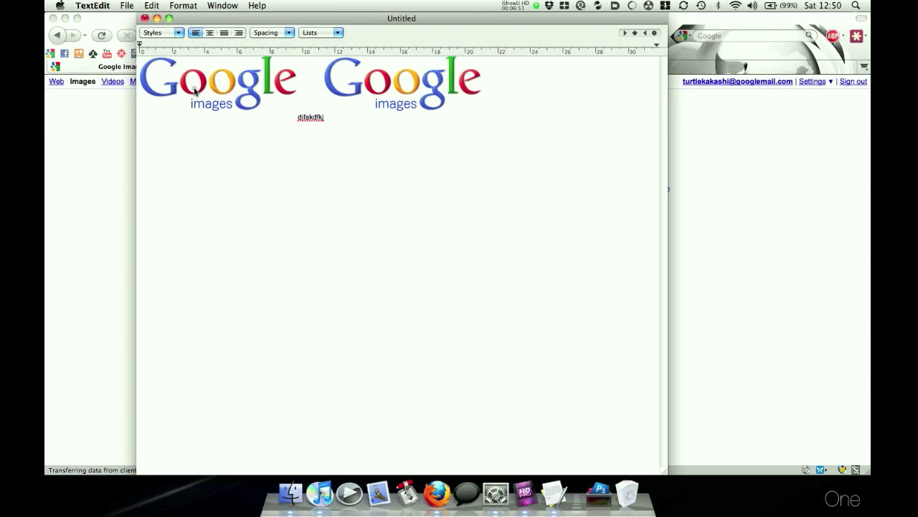
Carry the Google logo to Space Two with Ctrl+Right, revealing the bare desktop.
{"action": "left_click", "coordinate": [72, 192]}
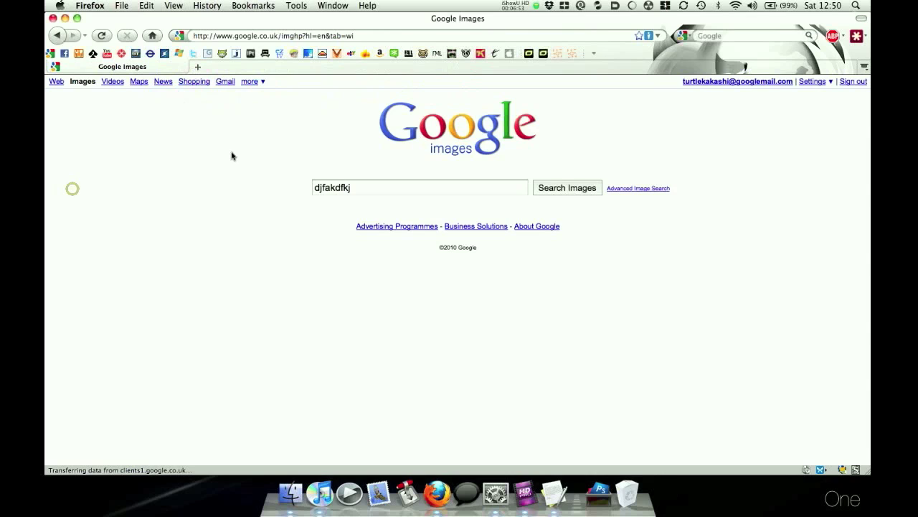
{"action": "left_click_drag", "start_coordinate": [414, 135], "coordinate": [763, 129]}
{"action": "key", "text": "ctrl+Right"}
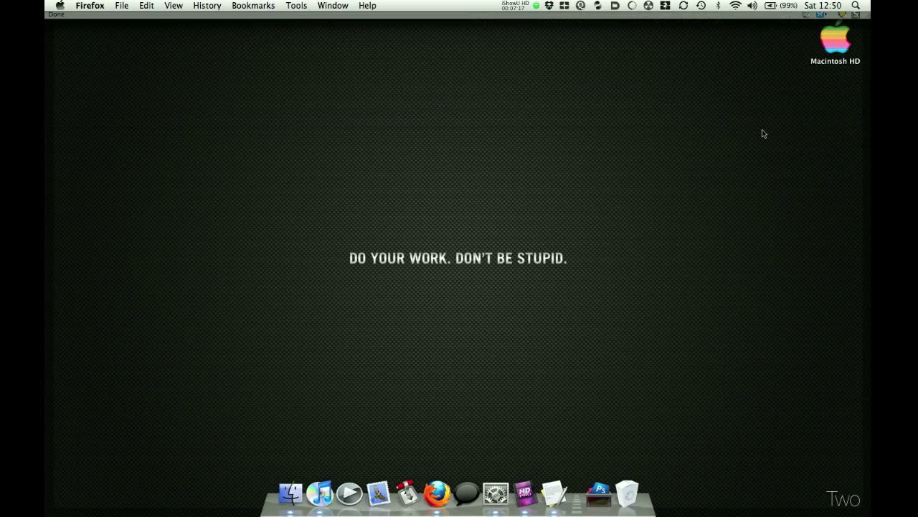
Drop the Google logo onto the desktop as images_logo_lg.gif in space One, then restore the Firefox window.
{"action": "left_click", "coordinate": [763, 134]}
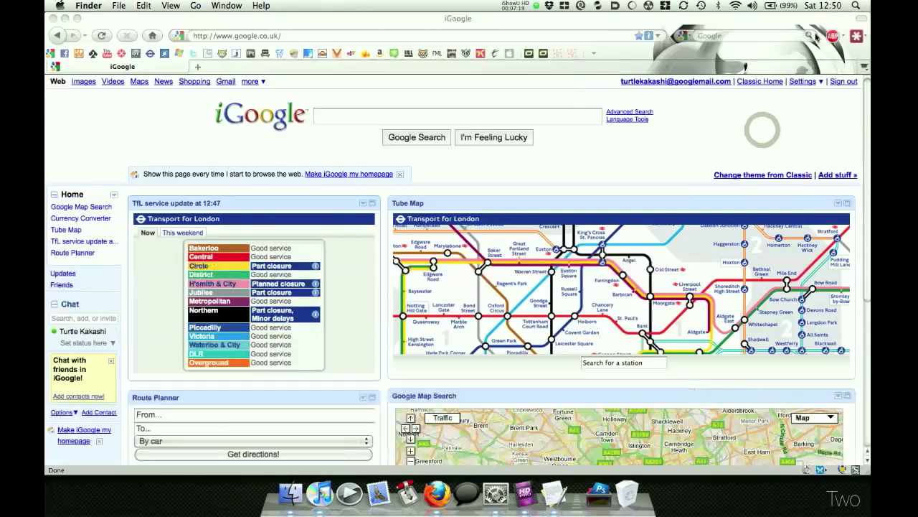
{"action": "key", "text": "ctrl+Left"}
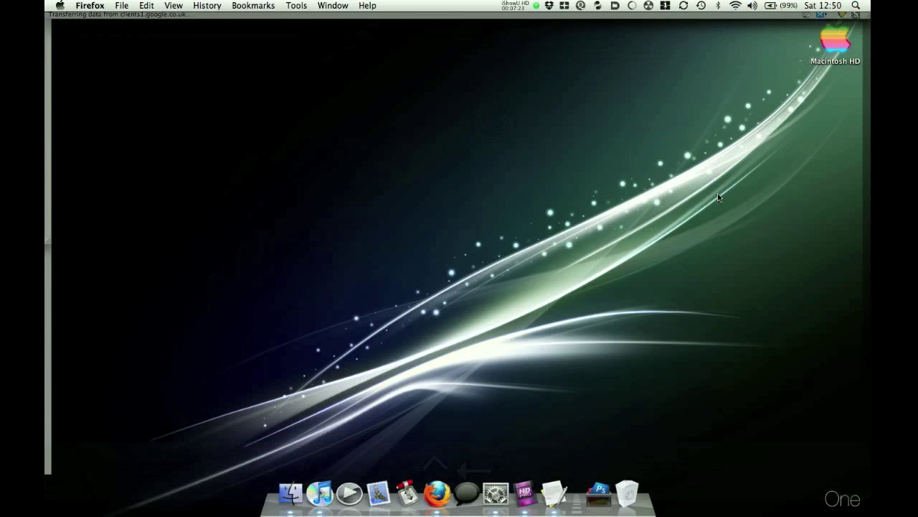
{"action": "left_click", "coordinate": [718, 194]}
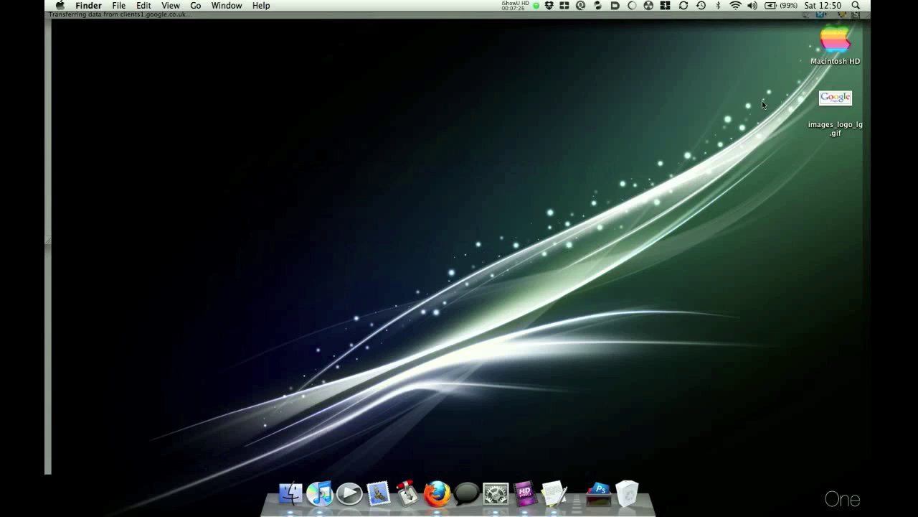
{"action": "left_click_drag", "start_coordinate": [762, 105], "coordinate": [793, 182]}
{"action": "left_click", "coordinate": [637, 233]}
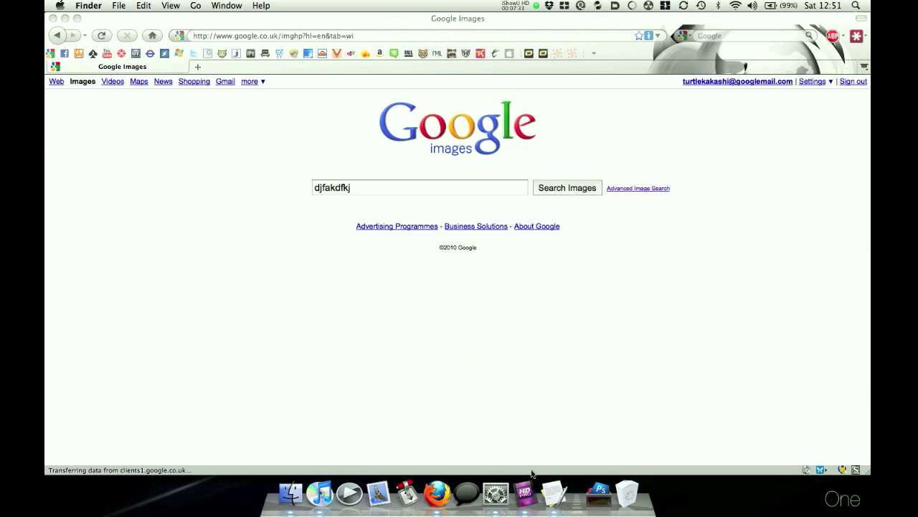
Reopen Exposé & Spaces from the Dock, alternating Spaces and Exposé tabs, finishing on Exposé corners and shortcuts.
{"action": "left_click", "coordinate": [287, 193]}
{"action": "left_click", "coordinate": [493, 491]}
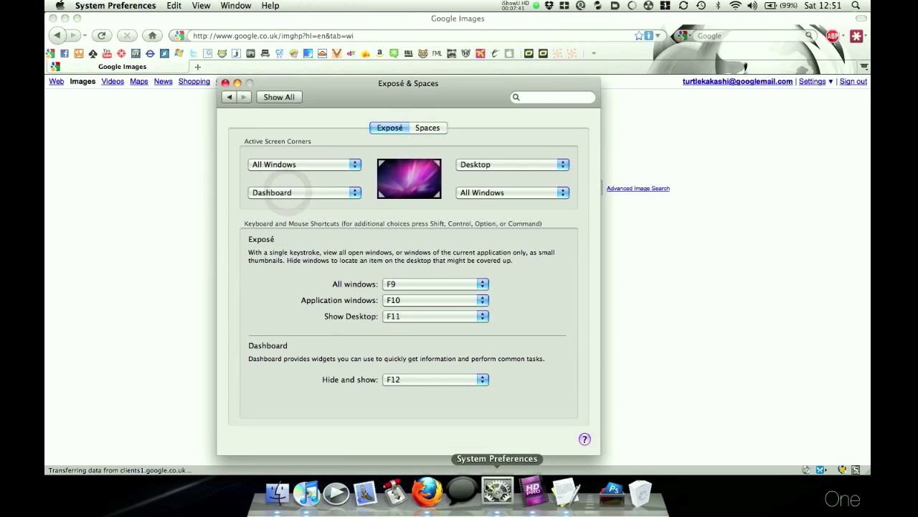
{"action": "left_click", "coordinate": [428, 129]}
{"action": "left_click", "coordinate": [393, 128]}
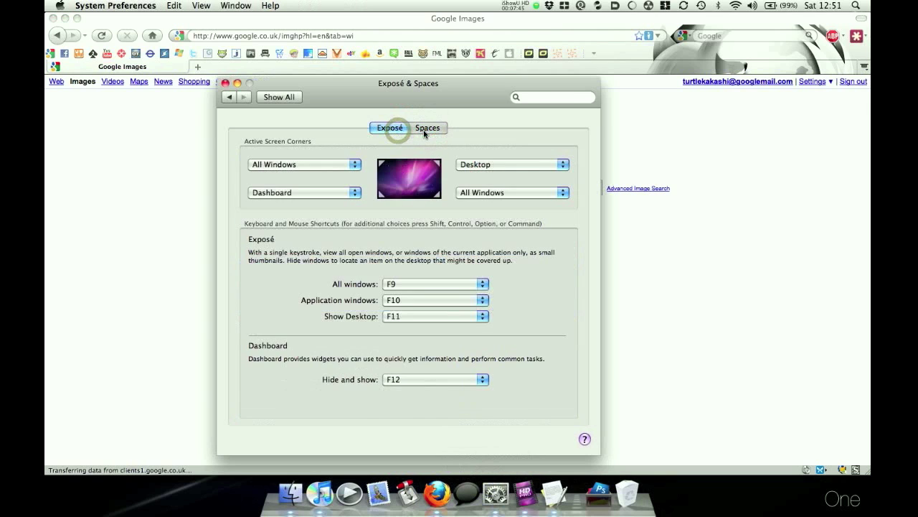
{"action": "left_click", "coordinate": [428, 128]}
{"action": "left_click", "coordinate": [388, 128]}
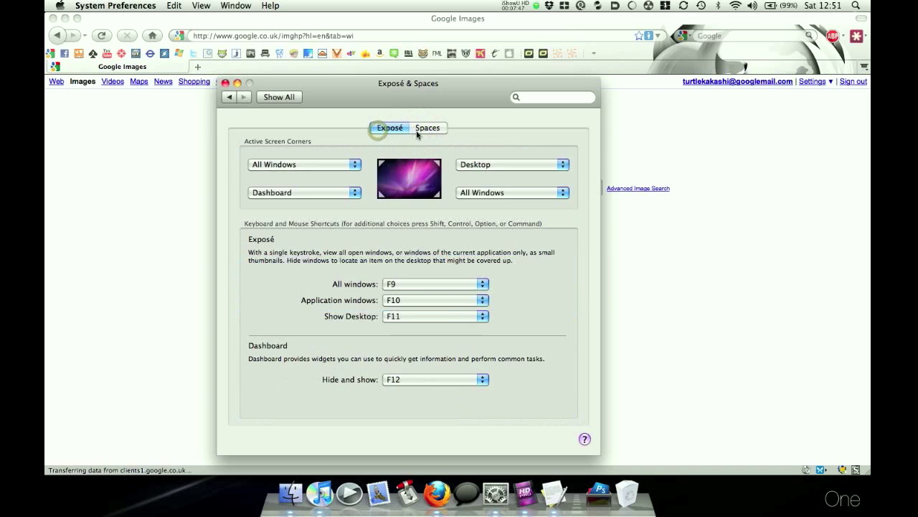
{"action": "left_click", "coordinate": [417, 130]}
{"action": "left_click", "coordinate": [389, 129]}
{"action": "left_click", "coordinate": [418, 130]}
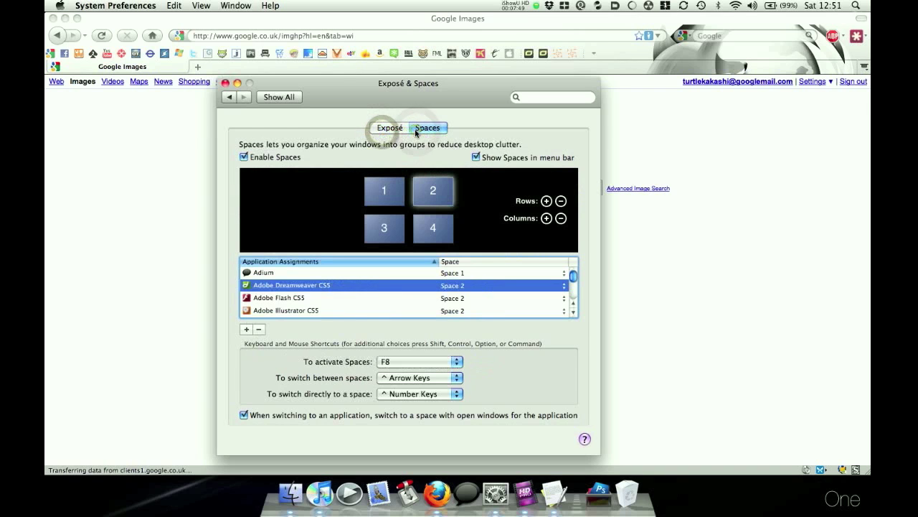
{"action": "left_click", "coordinate": [416, 132]}
{"action": "left_click", "coordinate": [391, 129]}
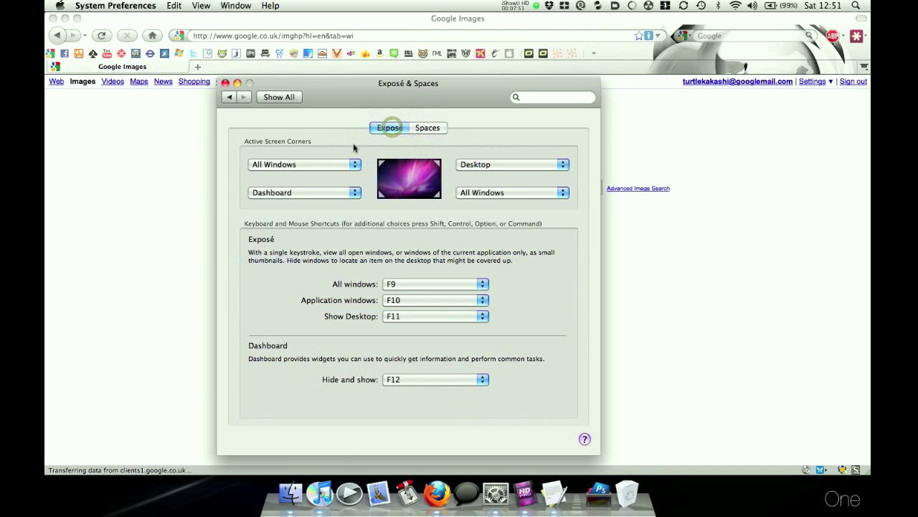